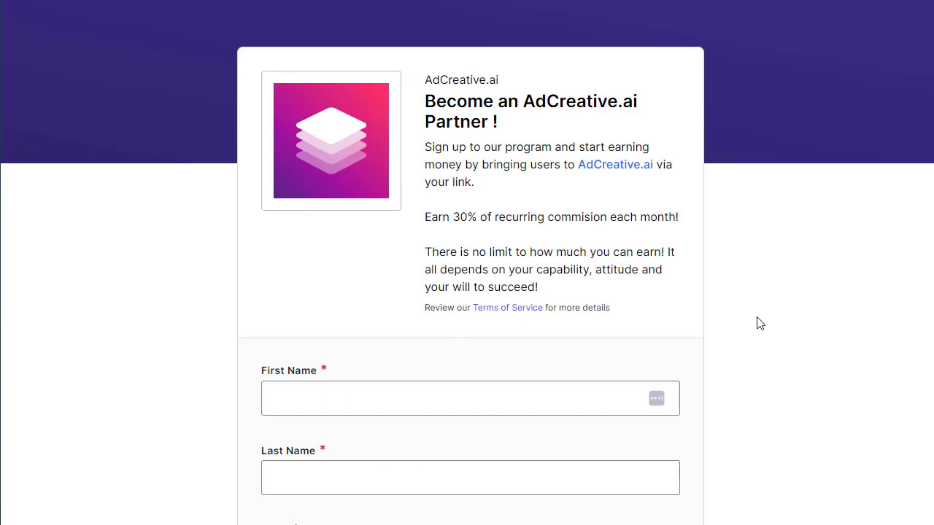
# Review the fields required in the AdCreative.ai partner sign-up form
pyautogui.scroll(-8, 917, 267)
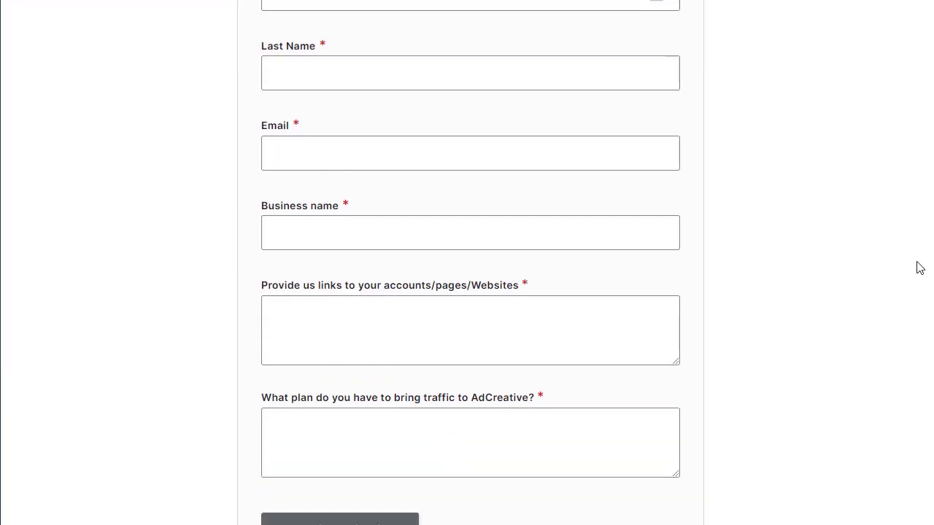
pyautogui.scroll(-1, 899, 364)
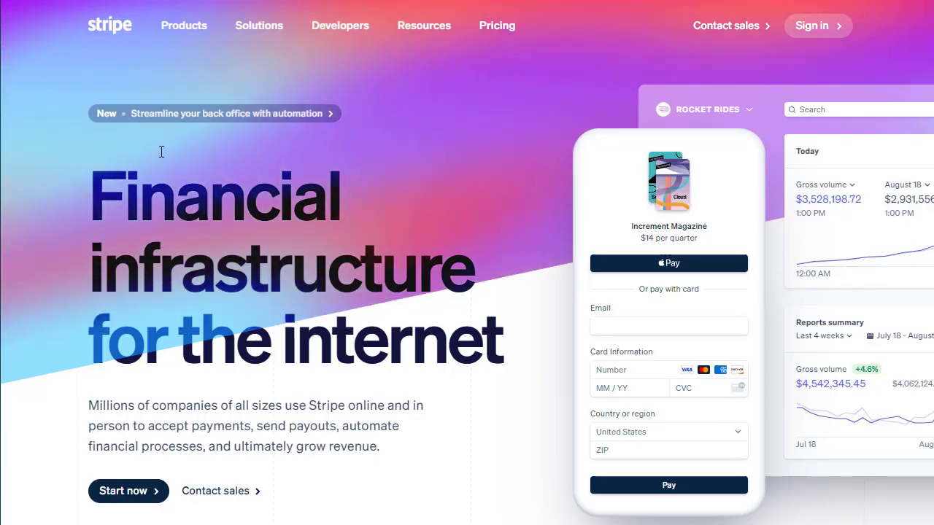
pyautogui.moveTo(184, 25)
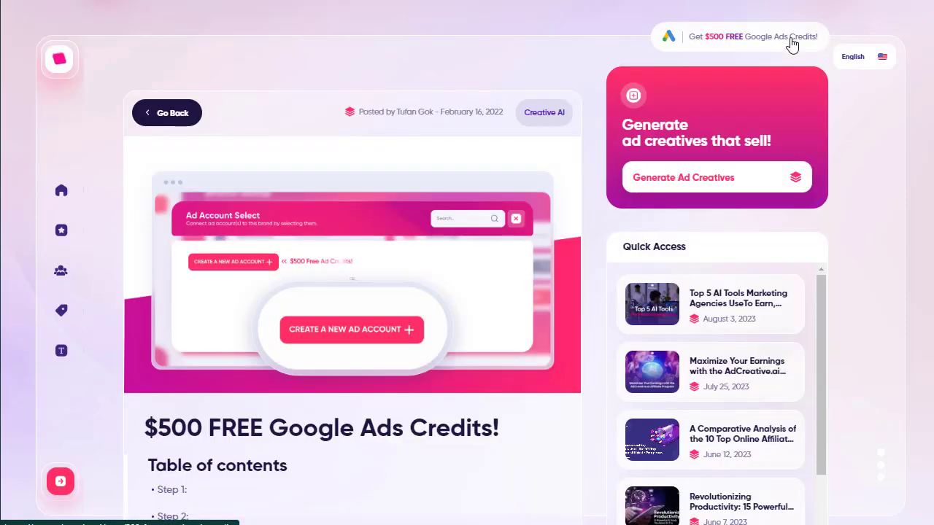
# Open the AdCreative.ai article on $500 free Google Ads credits and read through its steps for claiming them
pyautogui.click(780, 44)
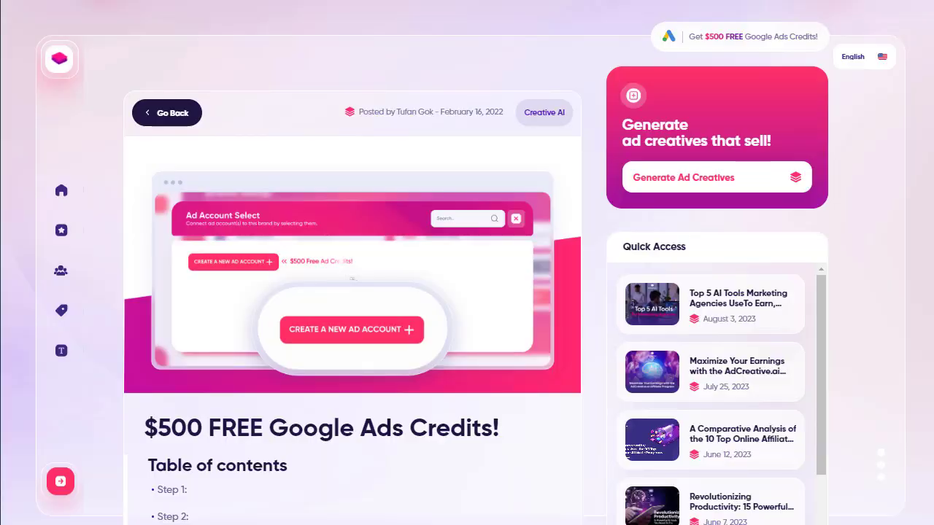
pyautogui.scroll(-5, 352, 278)
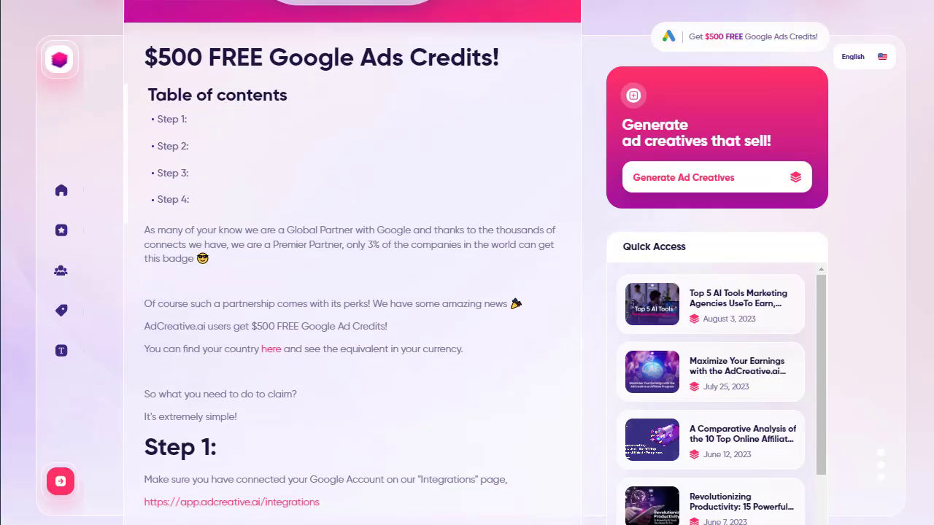
pyautogui.scroll(-2, 353, 263)
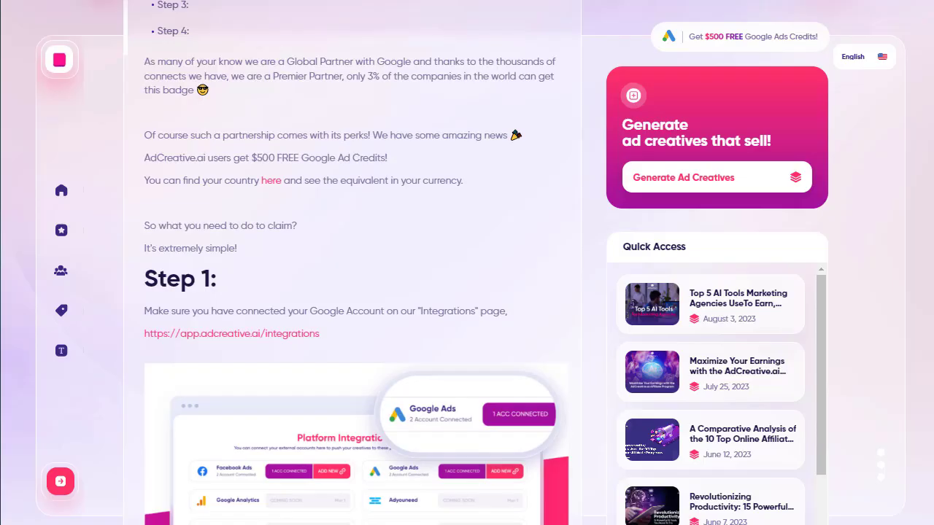
pyautogui.scroll(-2, 931, 135)
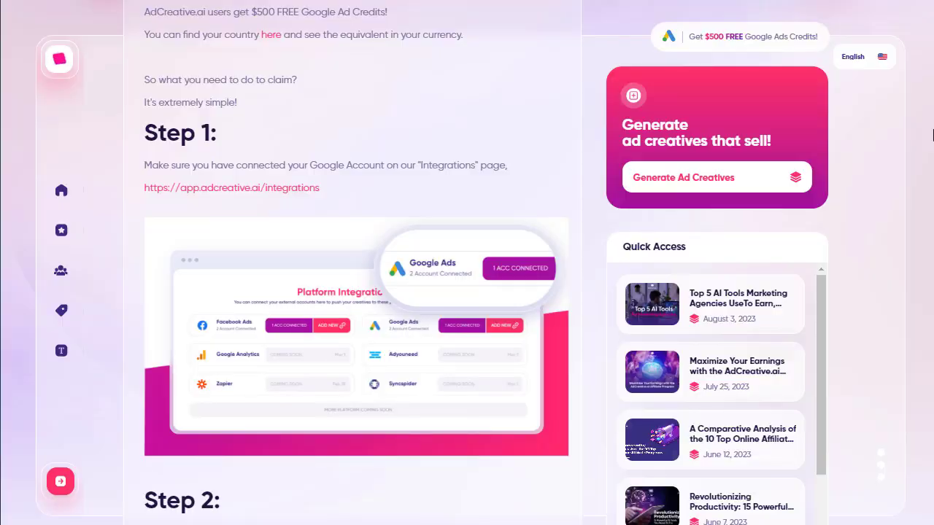
pyautogui.scroll(-1, 931, 135)
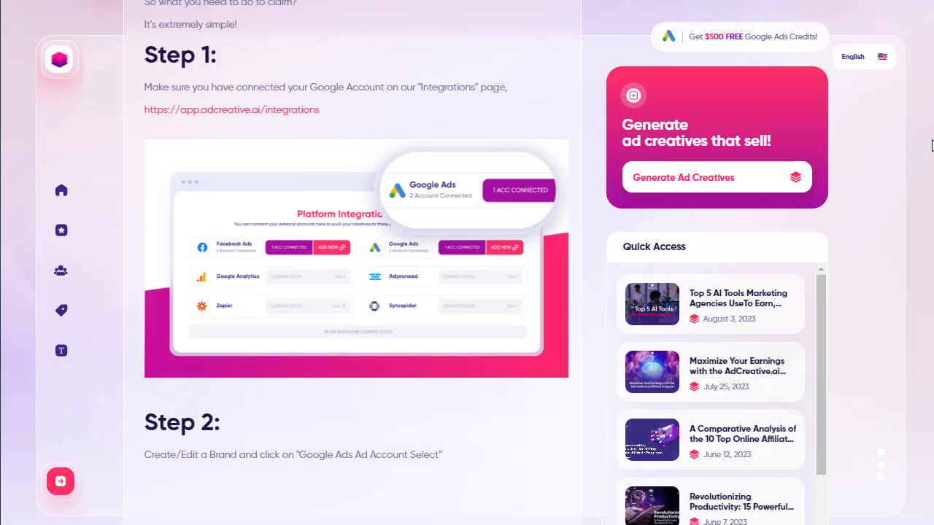
pyautogui.scroll(-2, 931, 143)
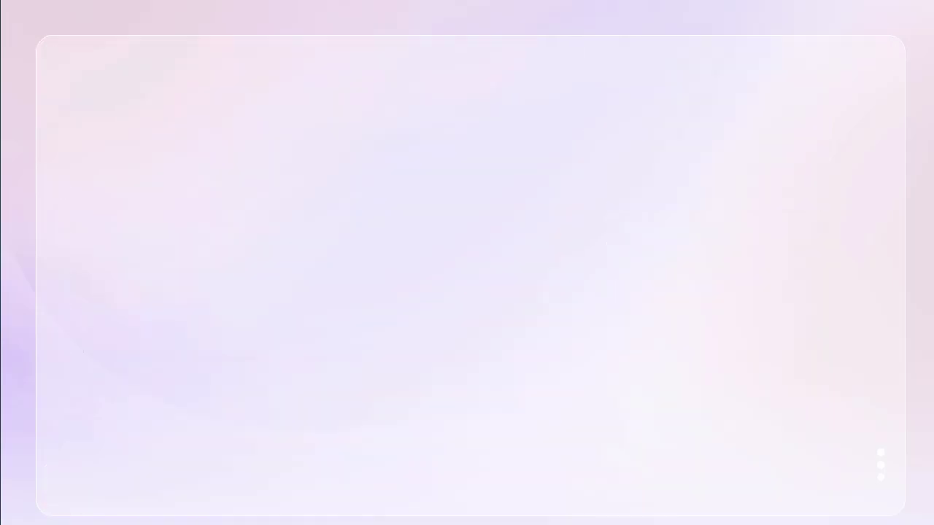
pyautogui.scroll(-5, 932, 144)
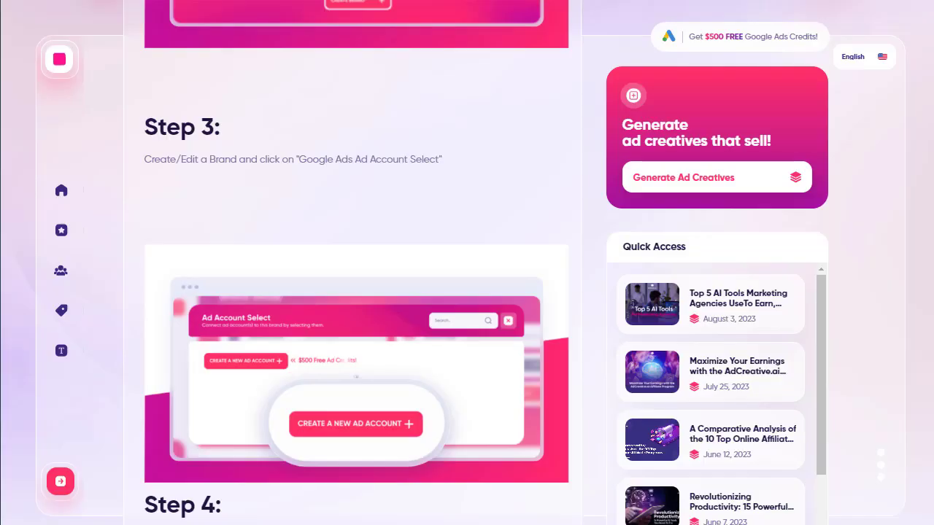
pyautogui.scroll(-7, 356, 263)
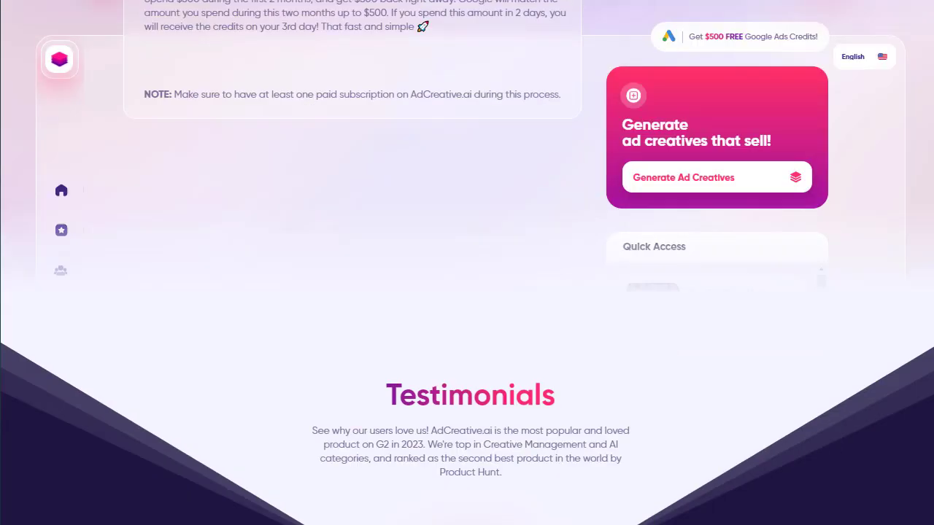
pyautogui.scroll(-10, 467, 263)
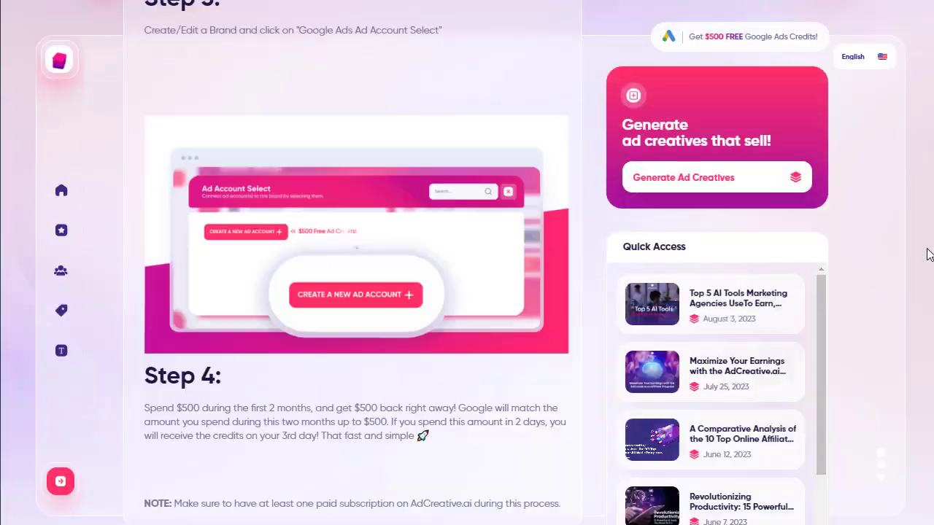
pyautogui.scroll(10, 926, 254)
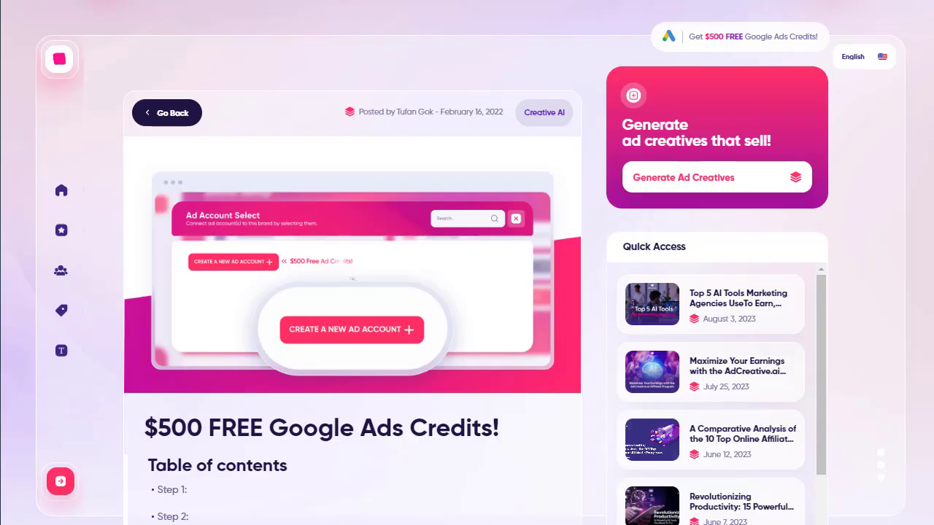
pyautogui.click(736, 47)
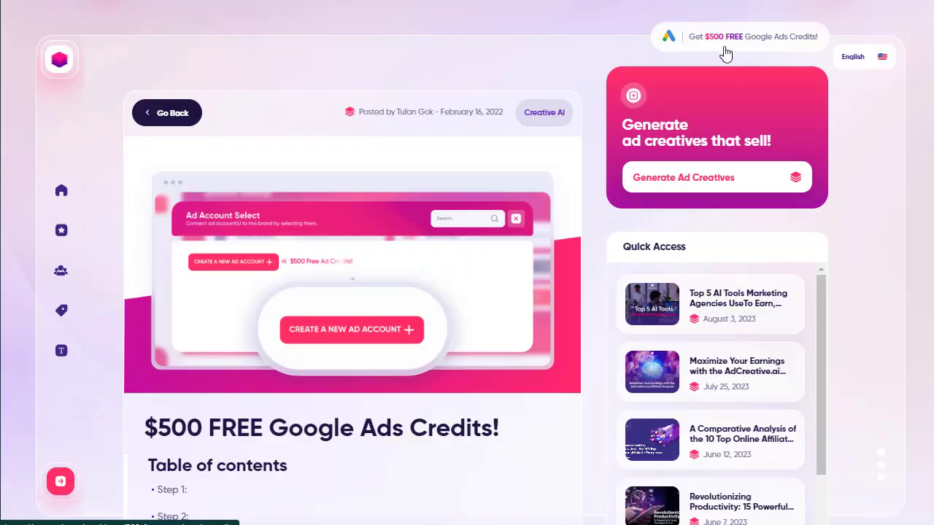
pyautogui.click(724, 47)
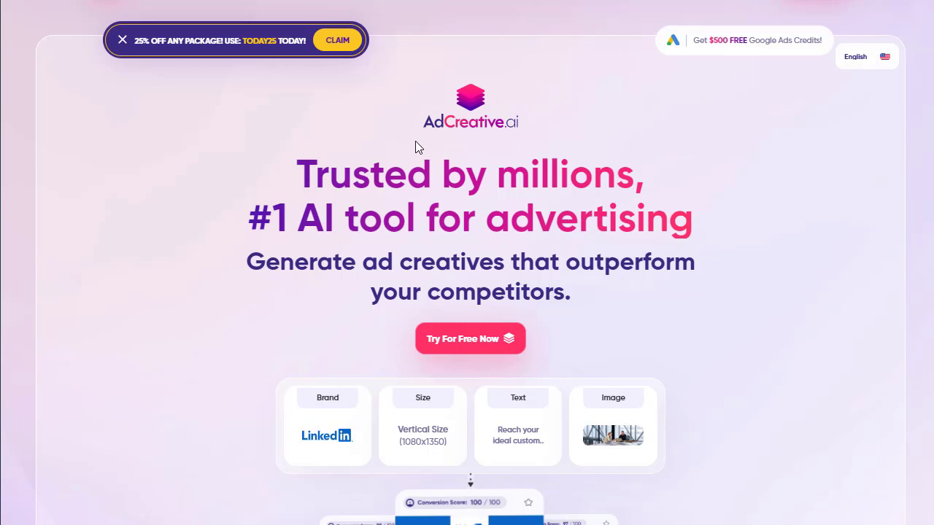
# Look over the sample ad creatives on the AdCreative.ai homepage
pyautogui.scroll(-9, 630, 122)
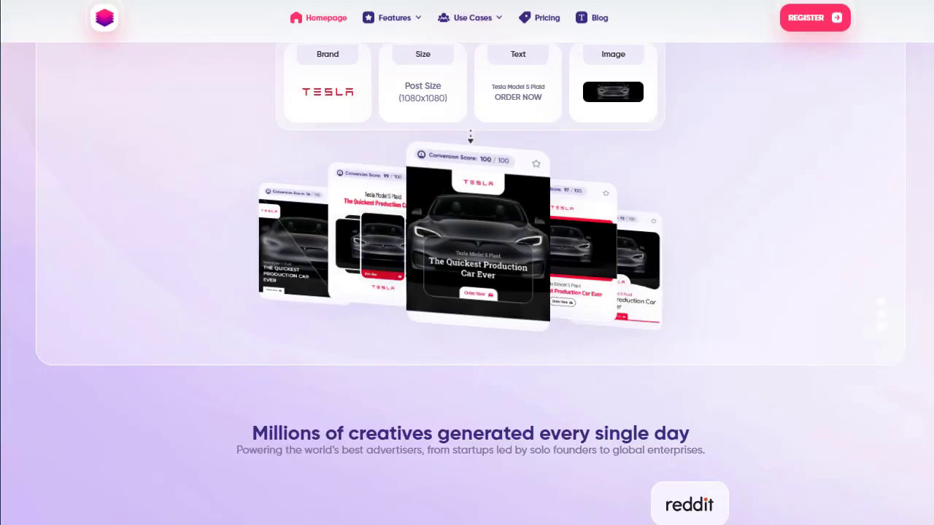
pyautogui.scroll(-5, 467, 292)
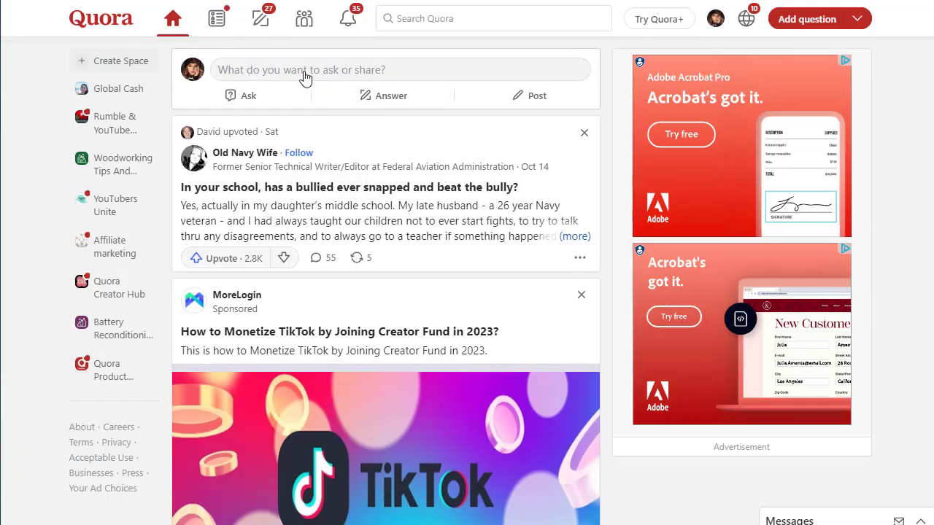
# Search Quora for "google ads" and open the question "What is the importance of Google Ads?"
pyautogui.click(414, 17)
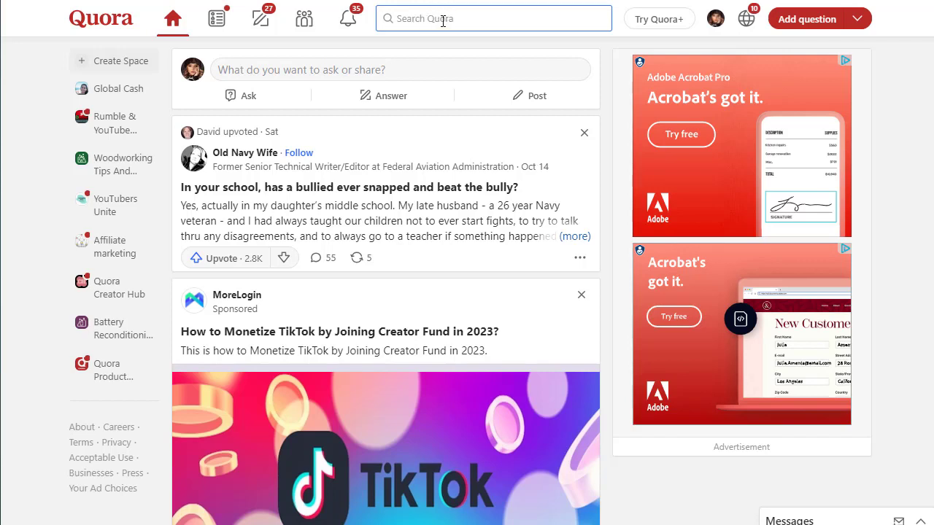
pyautogui.click(443, 21)
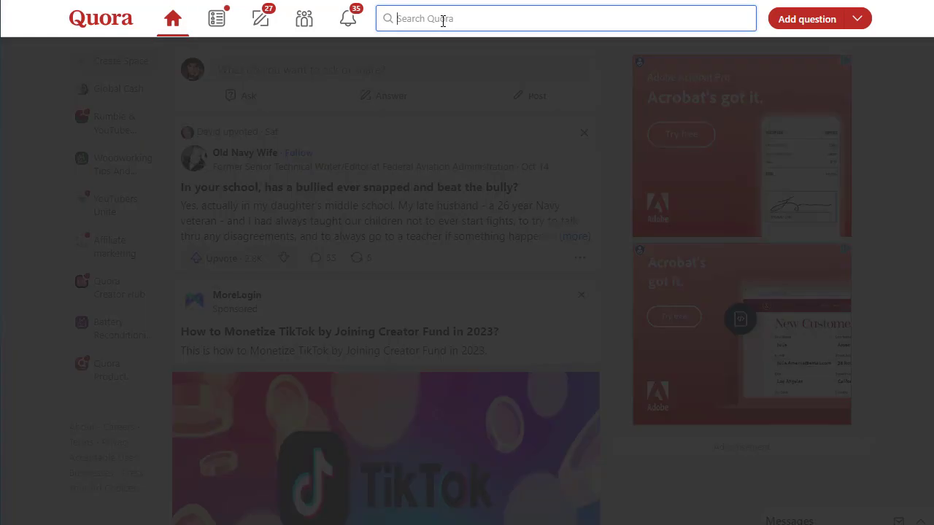
pyautogui.write('google ads')
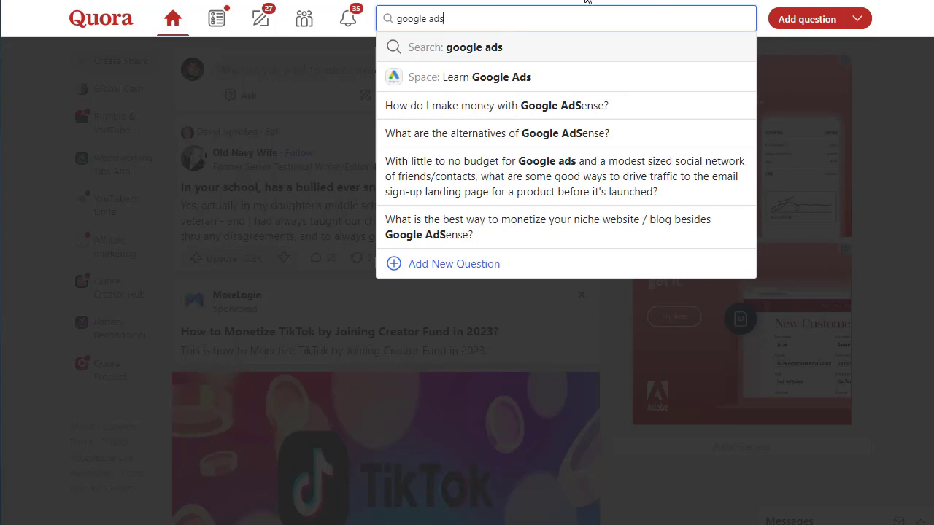
pyautogui.press('Return')
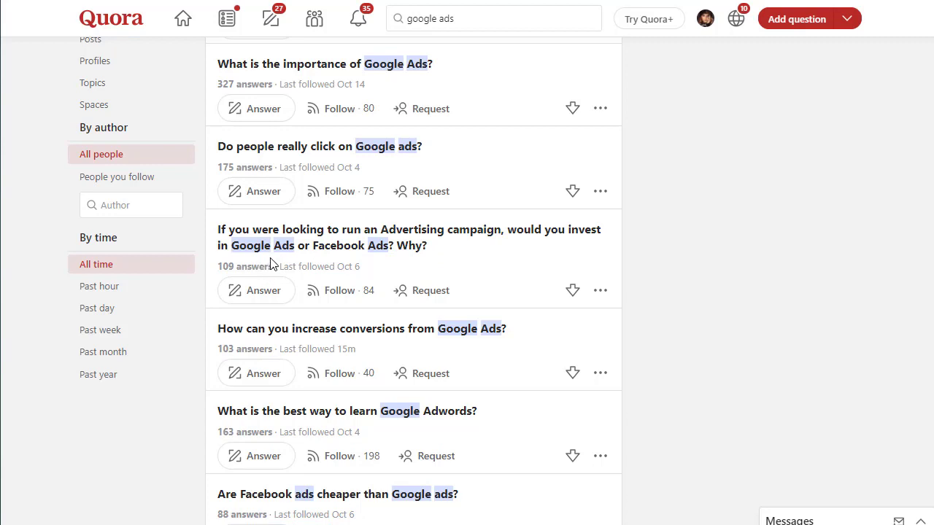
pyautogui.click(339, 67)
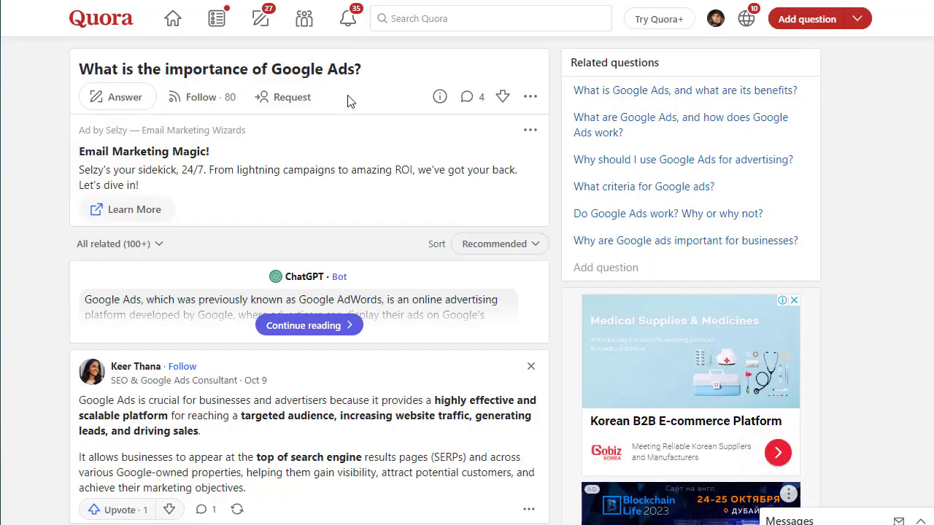
# Open the question's log and examine the view count and last-followed date in its question stats
pyautogui.click(530, 99)
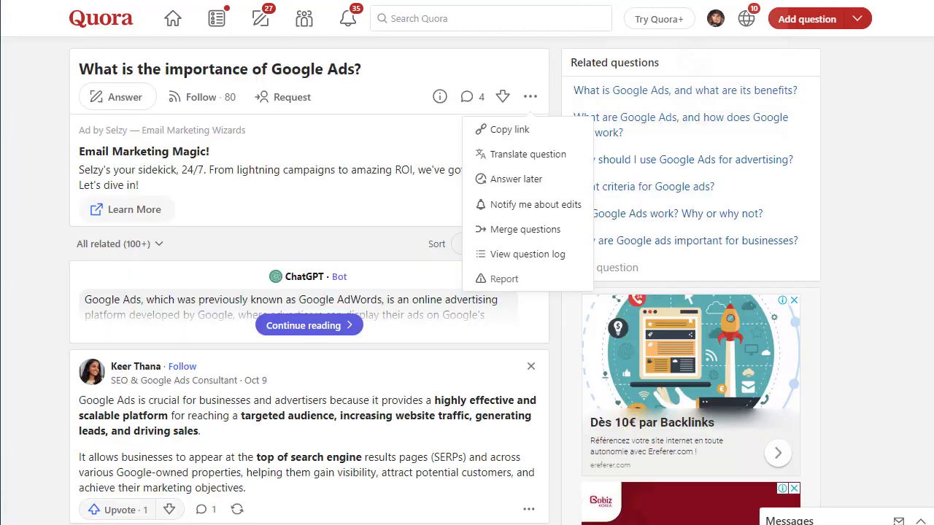
pyautogui.click(540, 255)
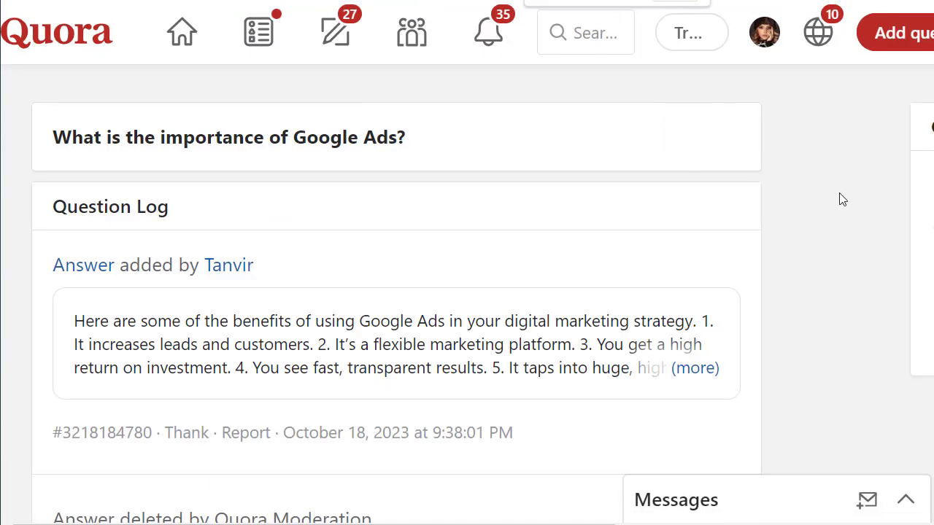
pyautogui.hscroll(3, 674, 522)
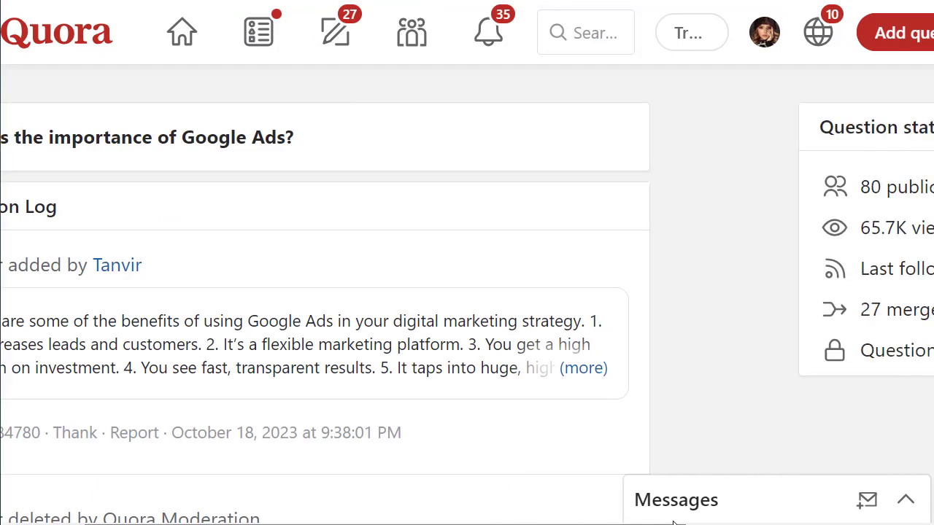
pyautogui.hscroll(5, 674, 522)
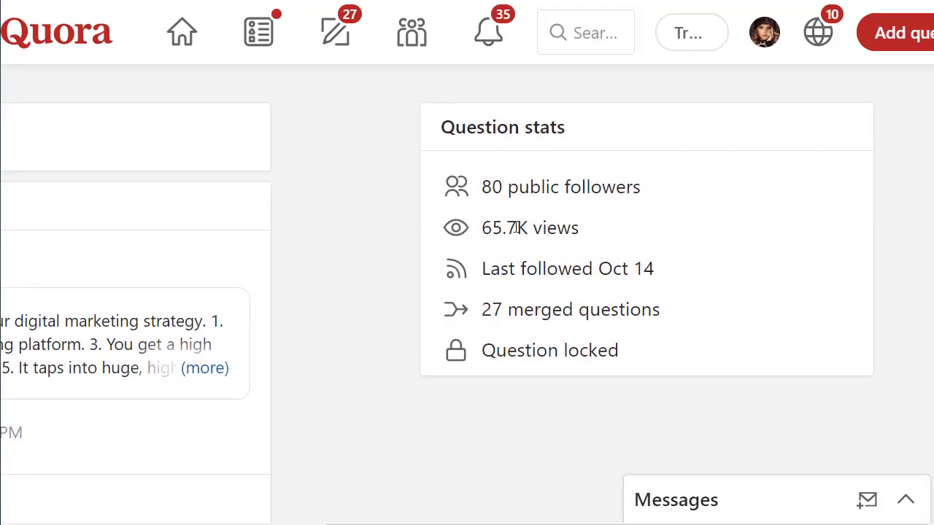
pyautogui.moveTo(482, 227); pyautogui.dragTo(629, 241)
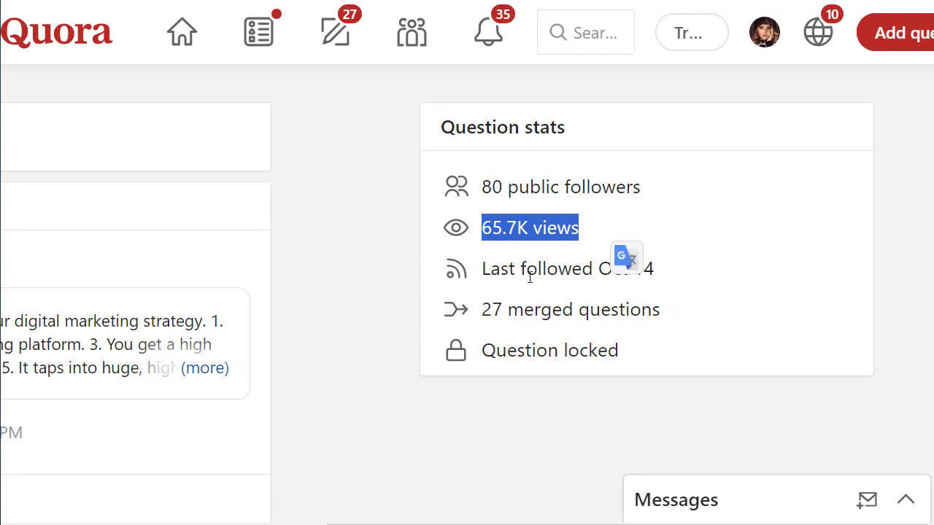
pyautogui.moveTo(573, 268); pyautogui.dragTo(711, 275)
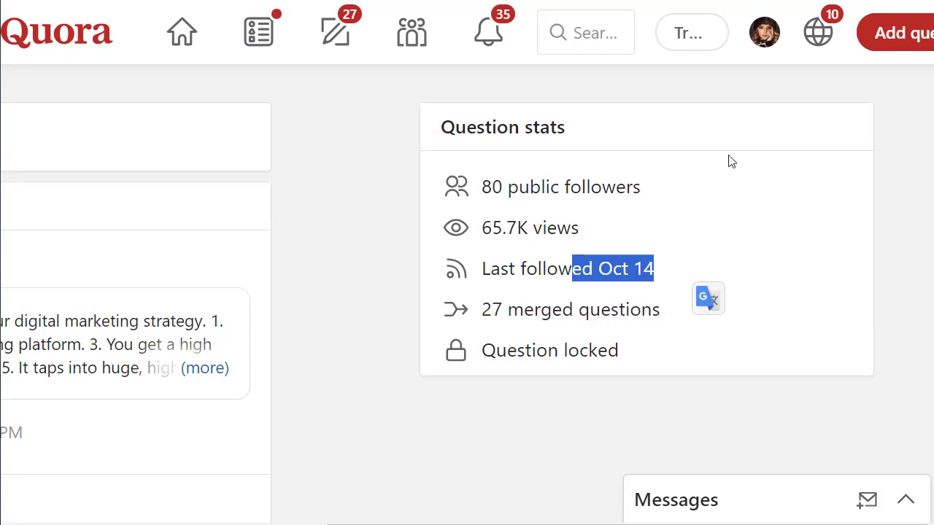
pyautogui.click(761, 210)
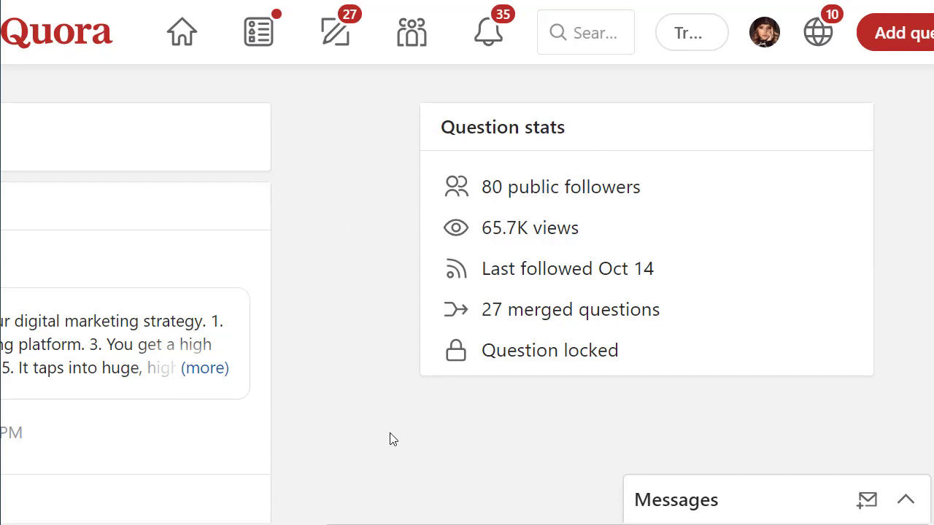
pyautogui.hscroll(-3, 388, 521)
pyautogui.hscroll(-5, 30, 501)
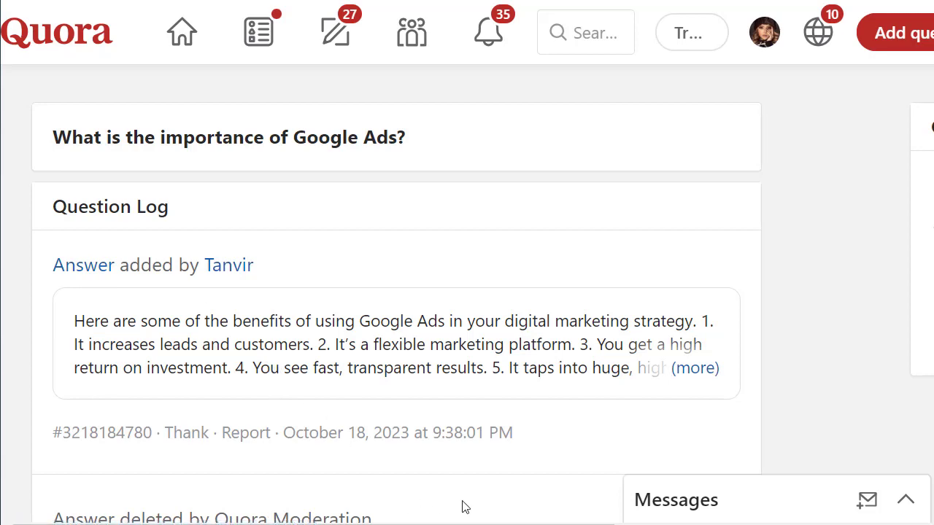
pyautogui.hscroll(5, 825, 508)
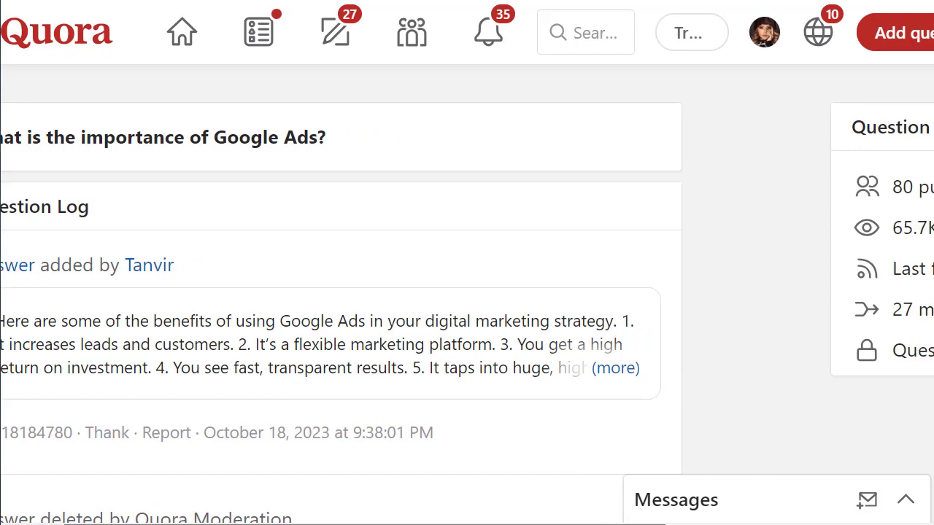
pyautogui.hscroll(1, 825, 508)
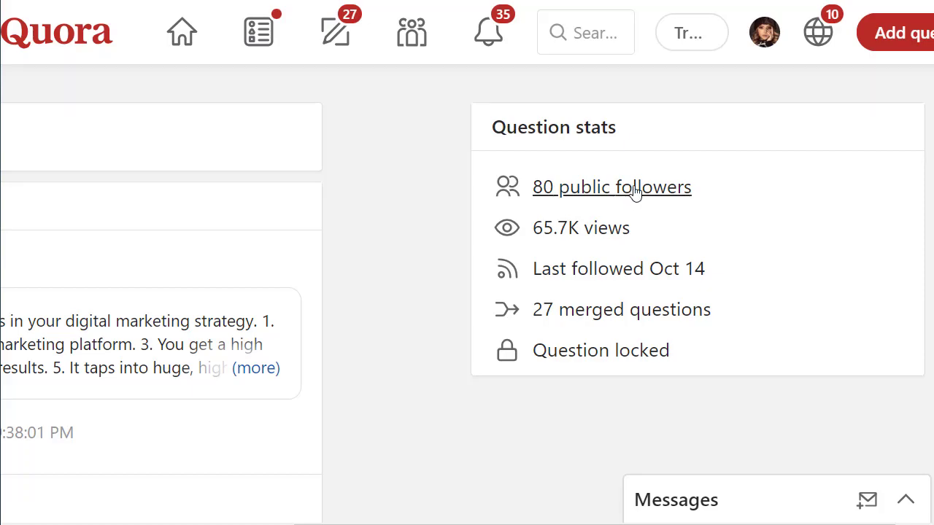
# Open the question's list of public followers and follow the third, fourth and fifth people listed
pyautogui.click(635, 191)
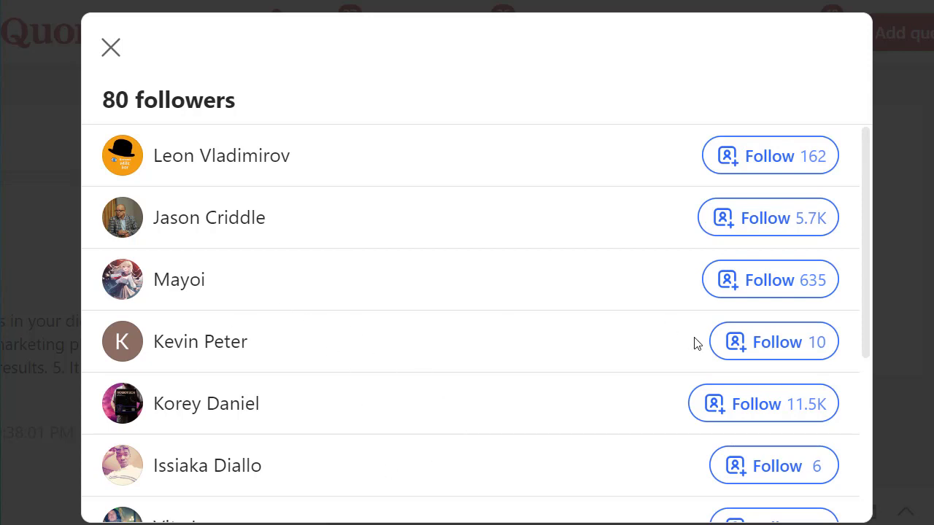
pyautogui.click(798, 343)
pyautogui.click(795, 276)
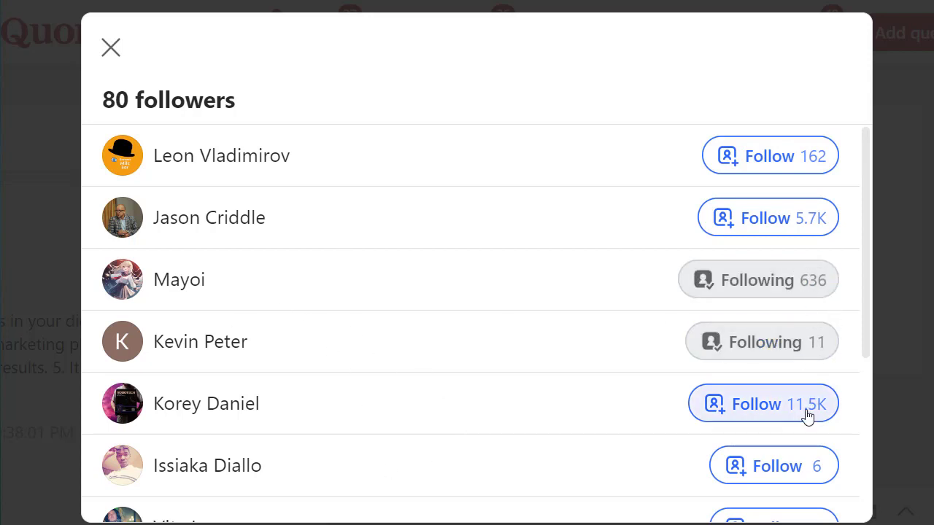
pyautogui.click(774, 403)
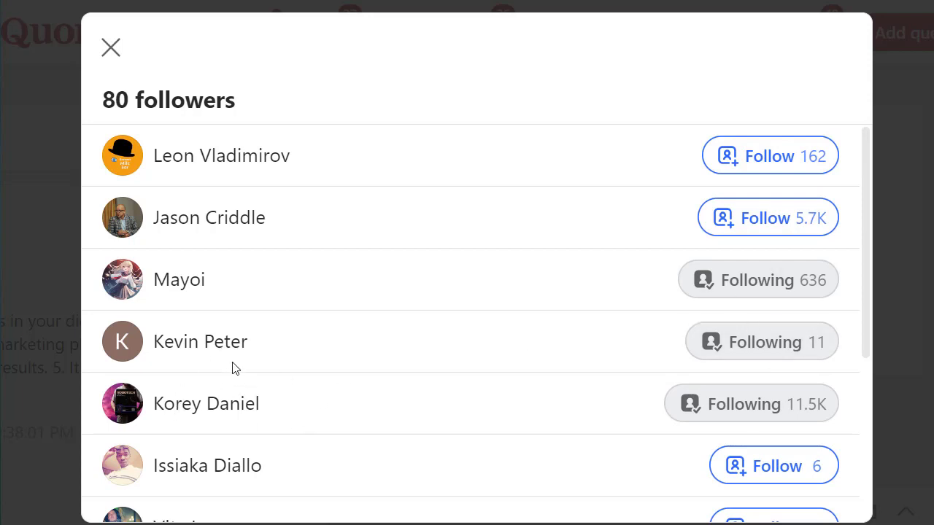
# Open the profile of the seventh person in the followers list and start a new question addressed to them
pyautogui.moveTo(192, 410)
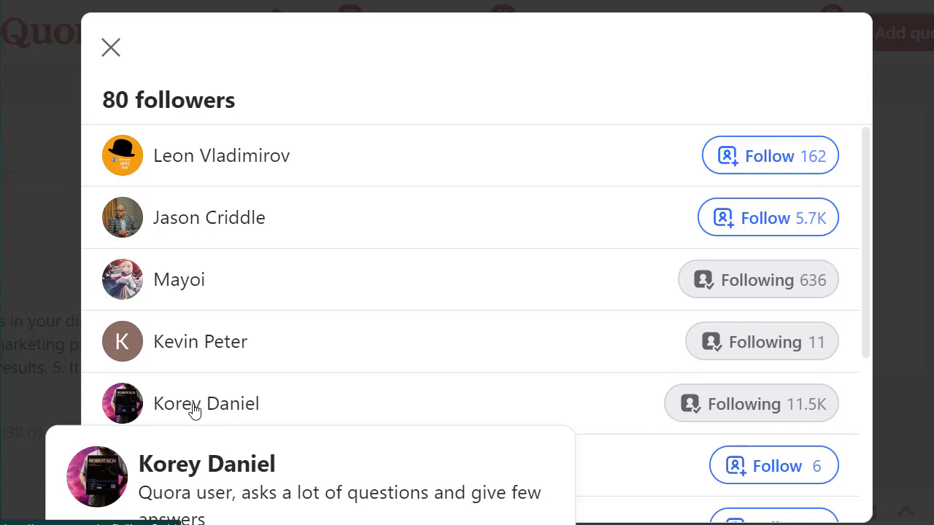
pyautogui.rightClick(184, 282)
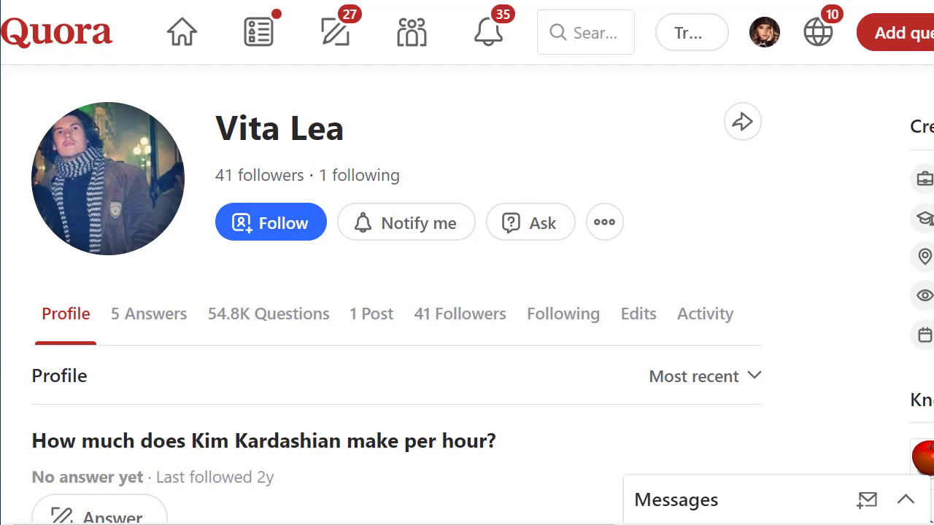
pyautogui.scroll(-1, 481, 307)
pyautogui.scroll(1, 481, 306)
pyautogui.click(547, 233)
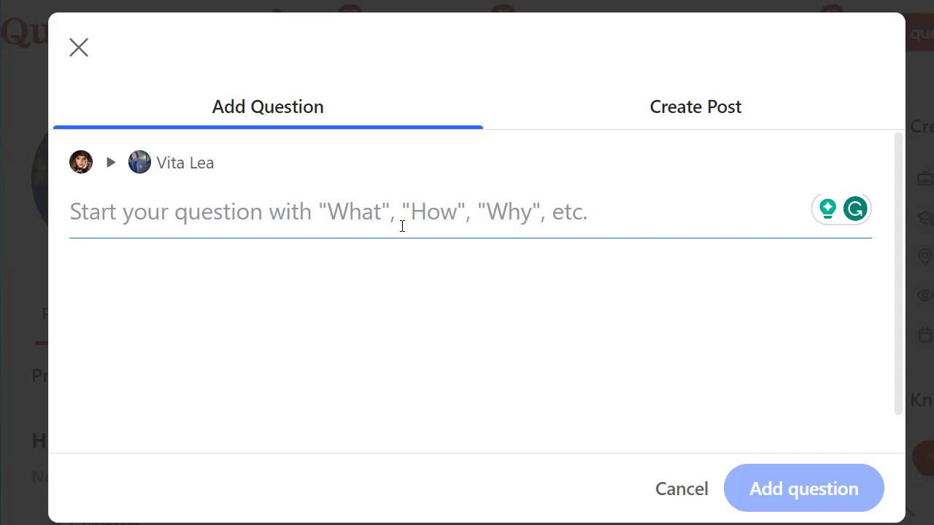
# Switch to the ToolBaz AI Writer, review the Google Ads $500 coupon promotion prompt and submit the human verification check
pyautogui.click(468, 4)
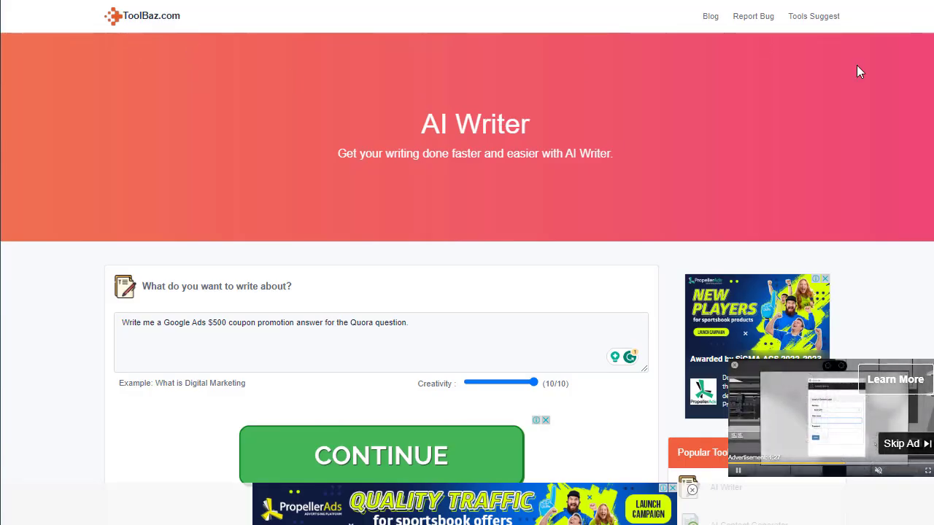
pyautogui.scroll(-3, 467, 292)
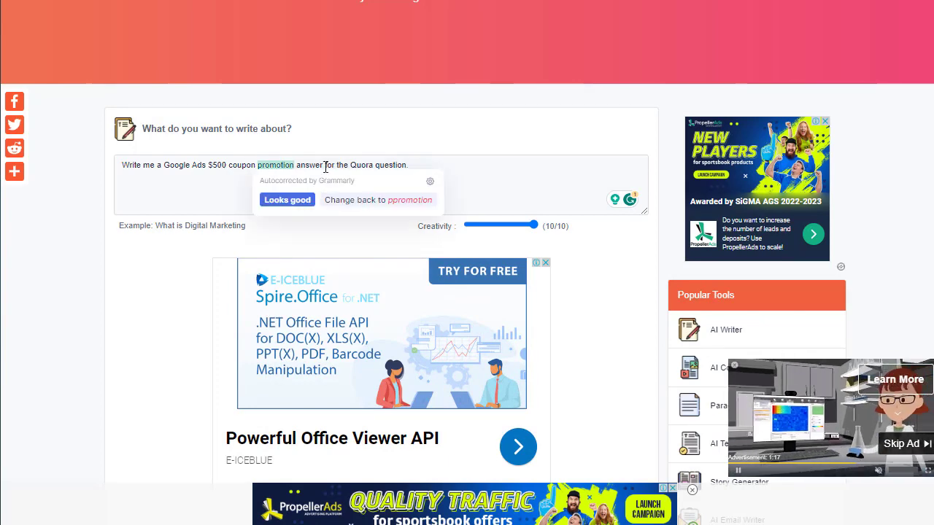
pyautogui.hotkey('ctrl', '+')
pyautogui.hotkey('ctrl', '+')
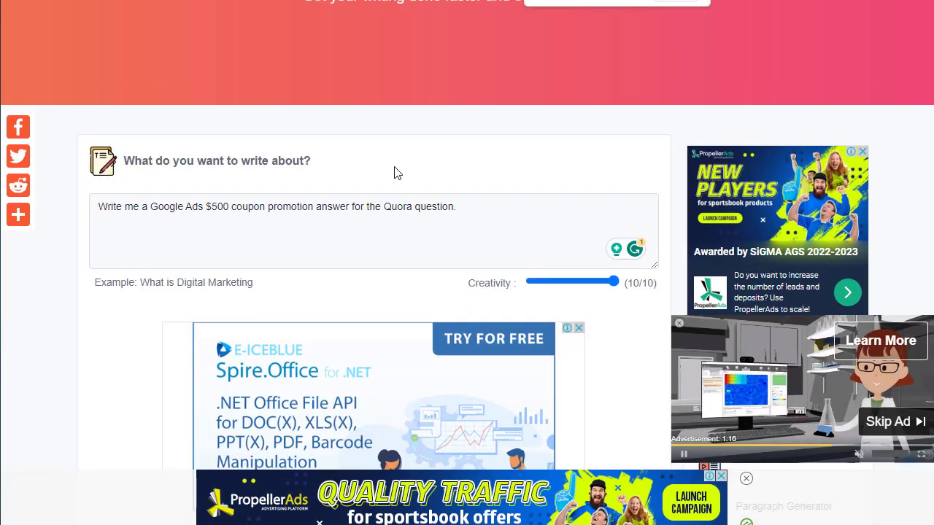
pyautogui.hotkey('ctrl', '+')
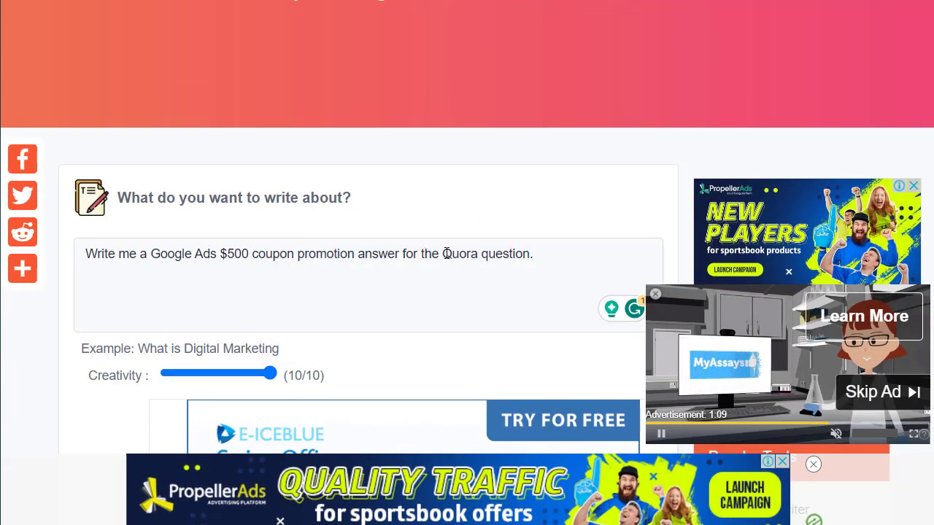
pyautogui.click(540, 252)
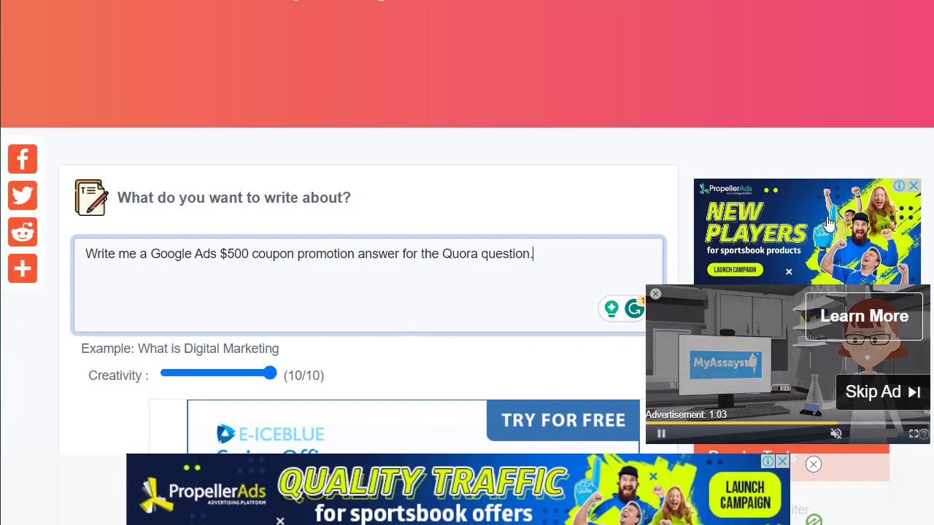
pyautogui.scroll(-1, 314, 374)
pyautogui.scroll(-8, 536, 69)
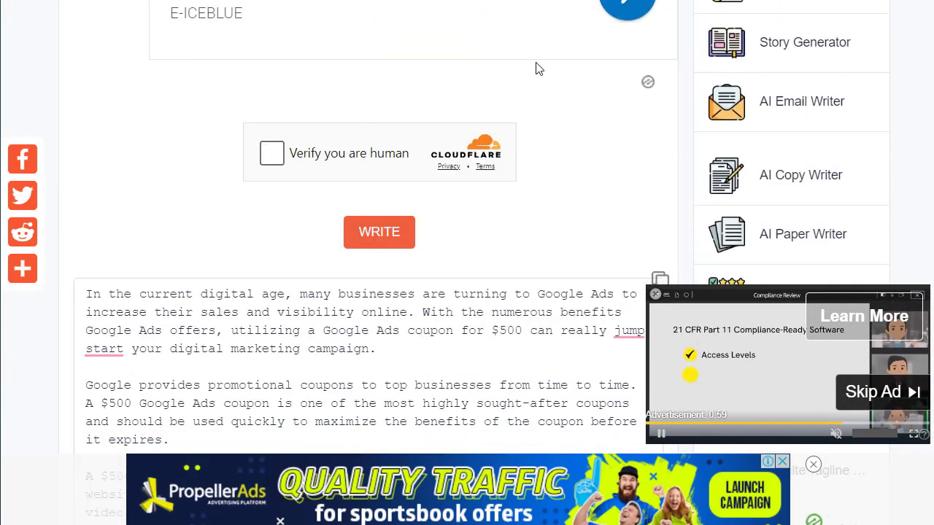
pyautogui.click(289, 157)
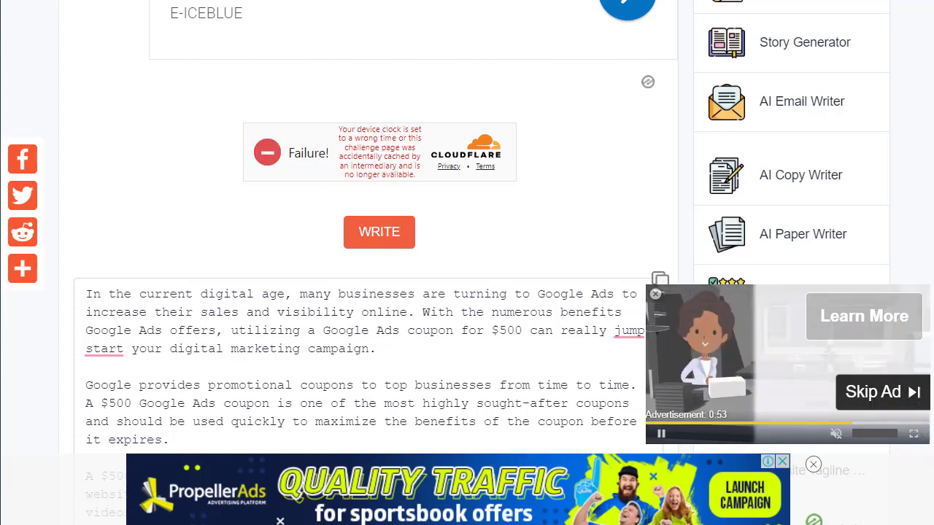
# Read through the generated Google Ads coupon article and copy its whole text
pyautogui.scroll(-3, 731, 140)
pyautogui.scroll(-1, 490, 104)
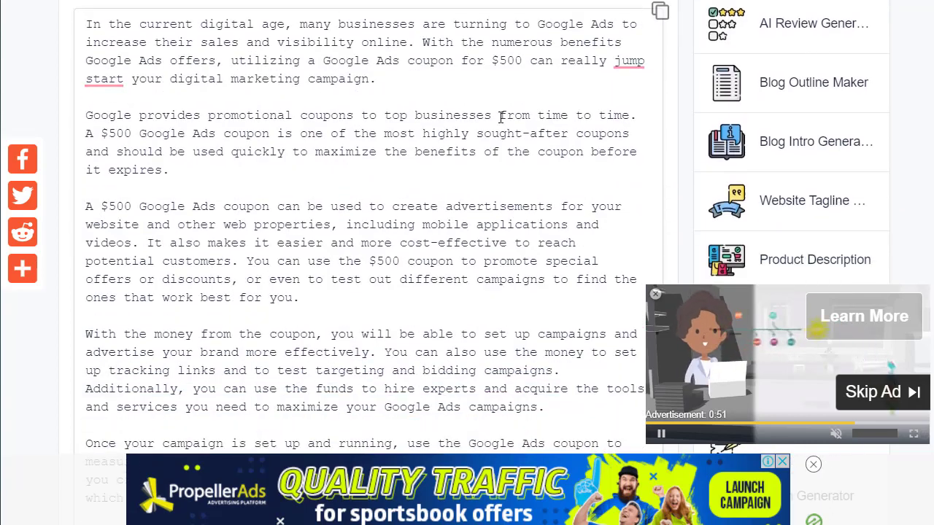
pyautogui.hotkey('ctrl', '-')
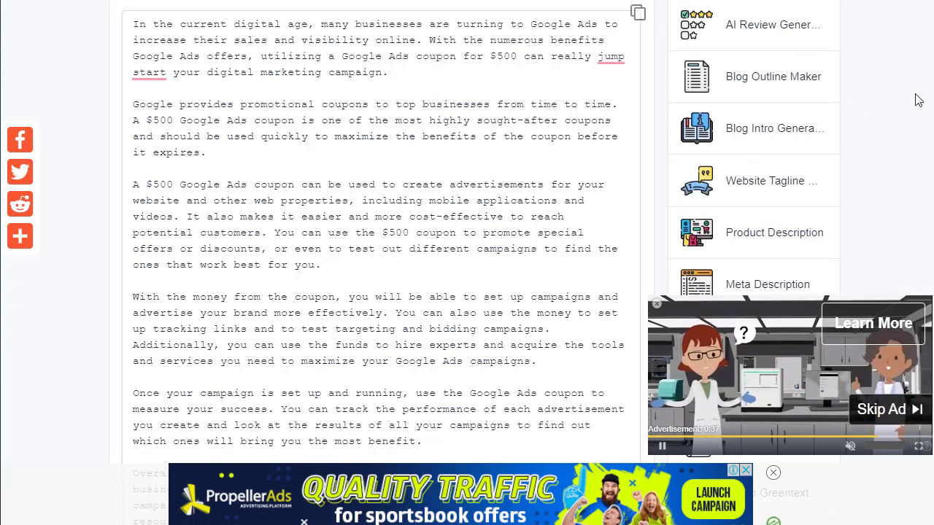
pyautogui.scroll(-1, 857, 106)
pyautogui.scroll(-2, 525, 261)
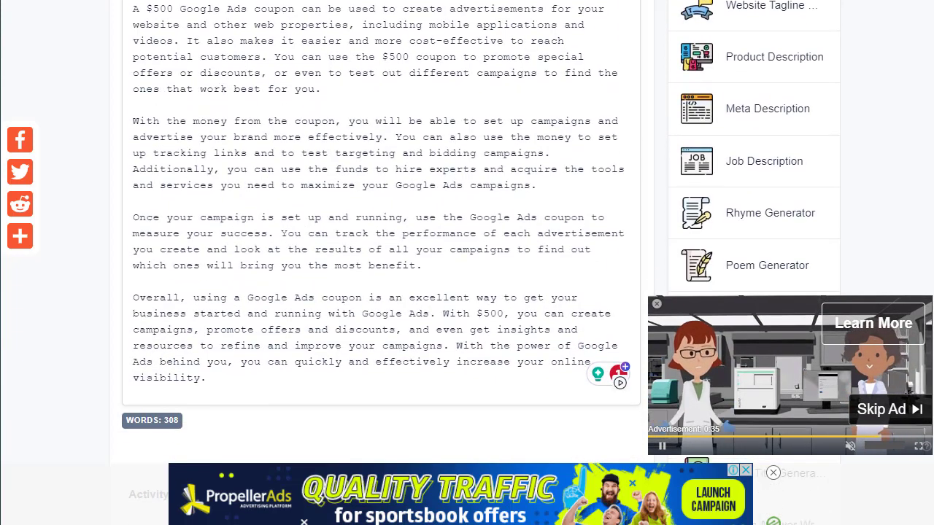
pyautogui.scroll(2, 525, 261)
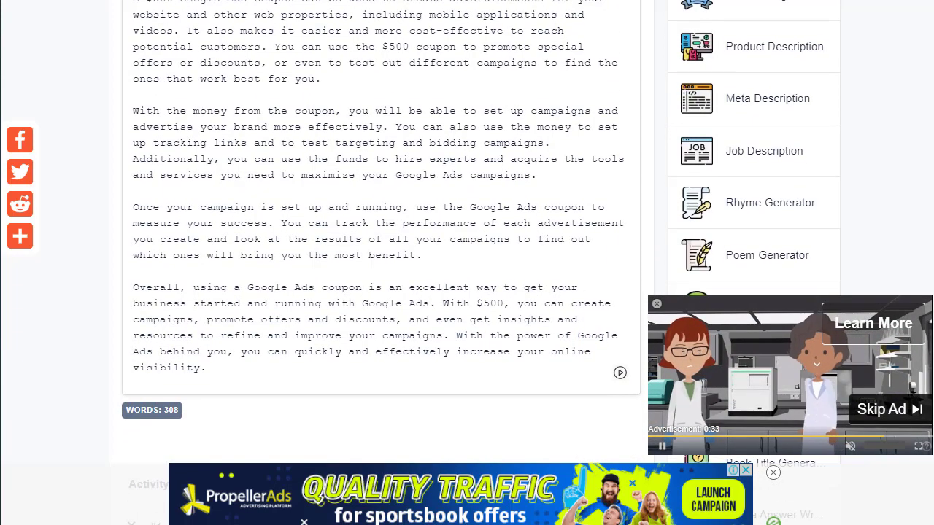
pyautogui.scroll(2, 525, 261)
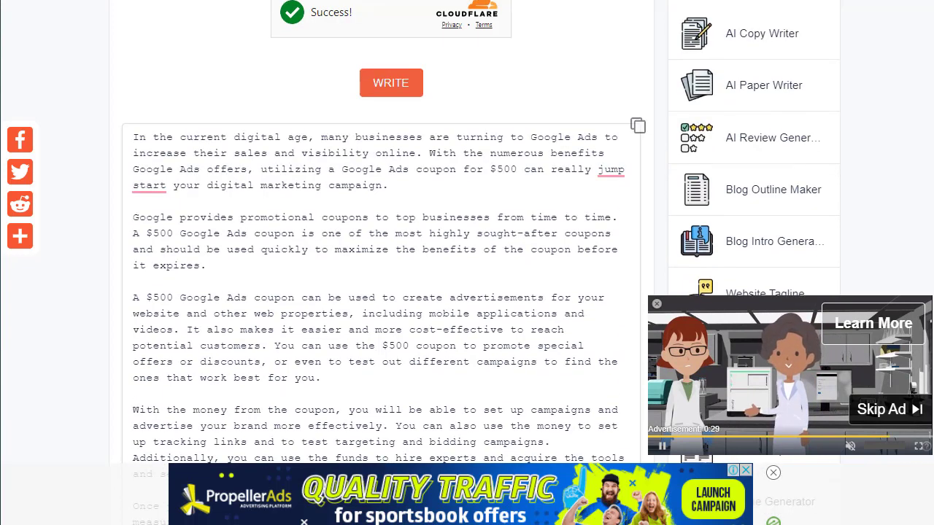
pyautogui.click(638, 127)
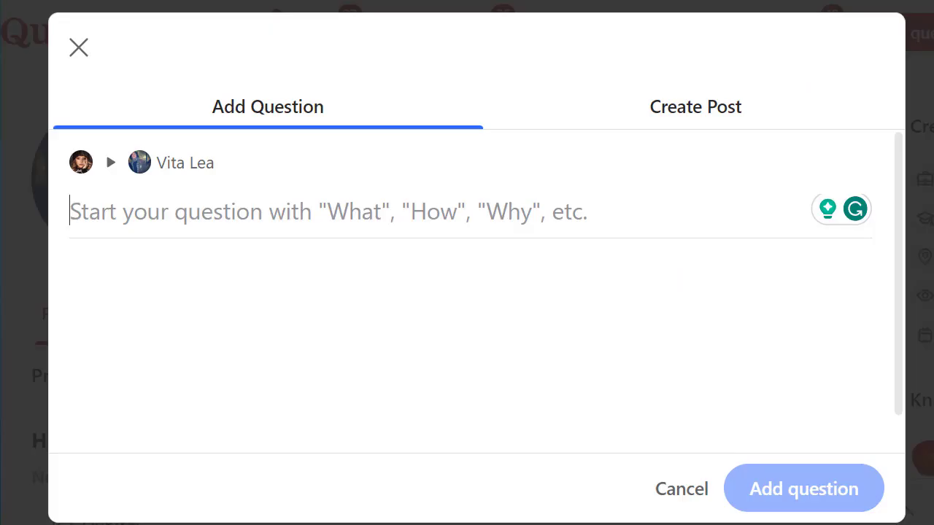
# Paste the copied article into the Quora question and append "IF you need more info DM me." at its end
pyautogui.click(240, 213)
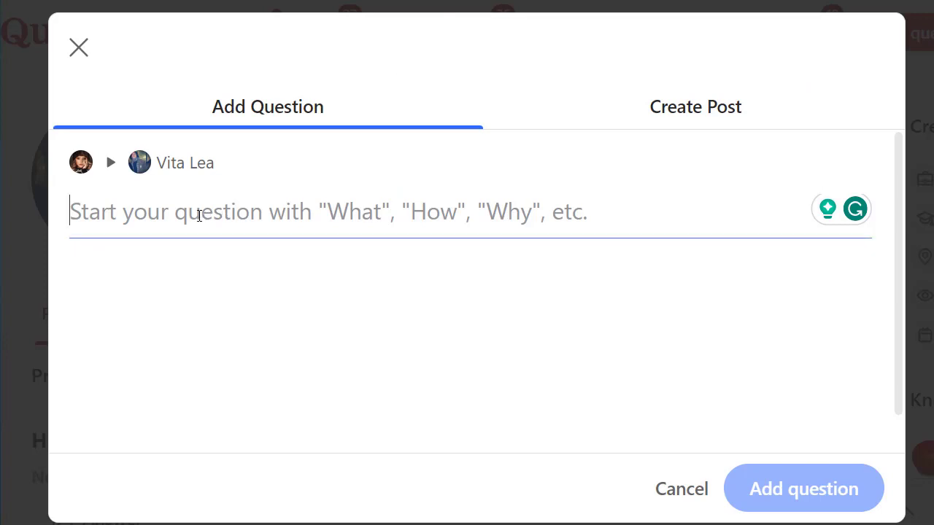
pyautogui.hotkey('ctrl', 'v')
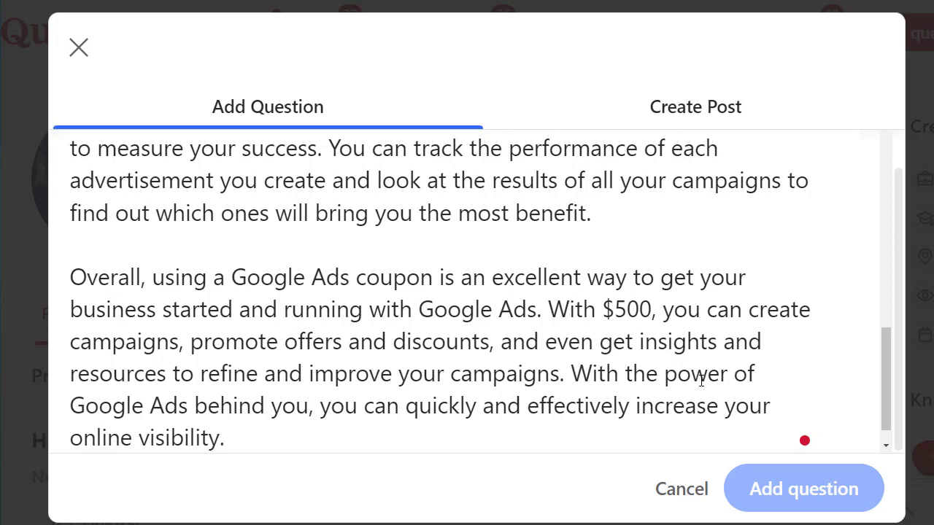
pyautogui.write('IF you need m')
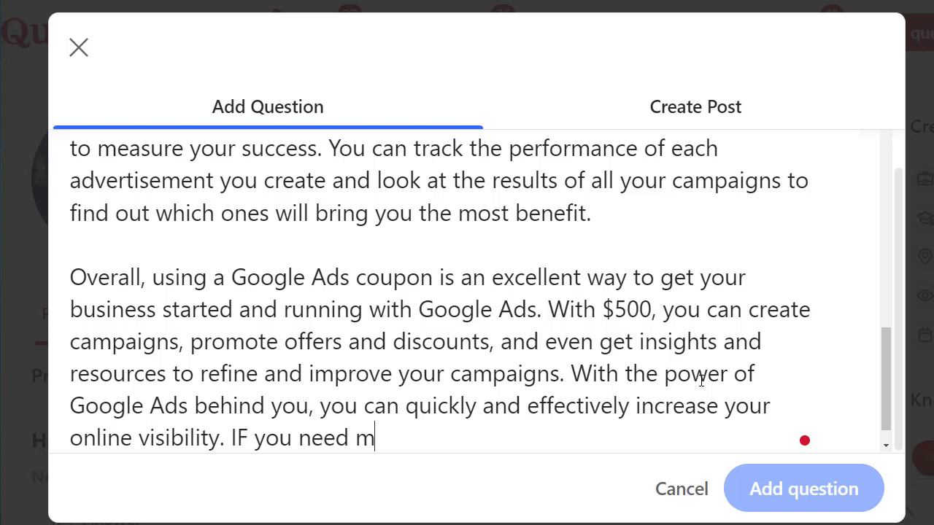
pyautogui.write('ore info')
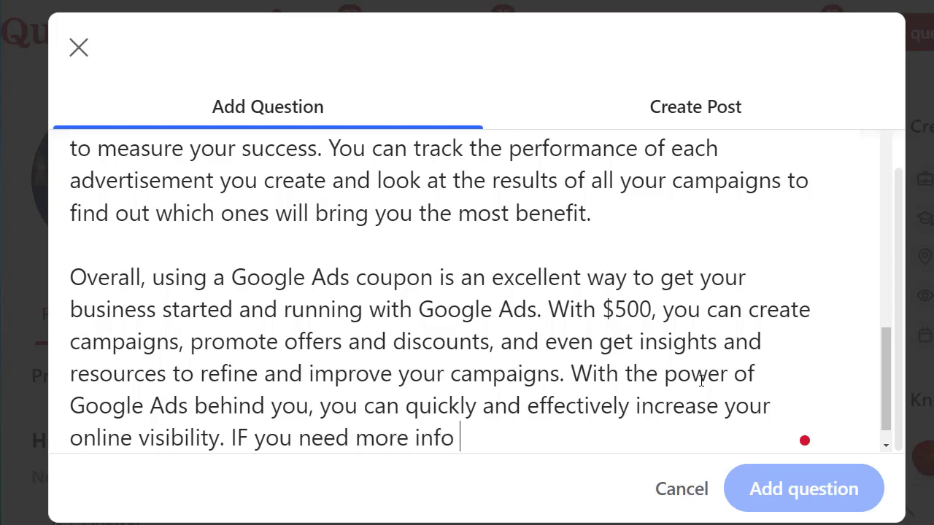
pyautogui.write(' DM me.')
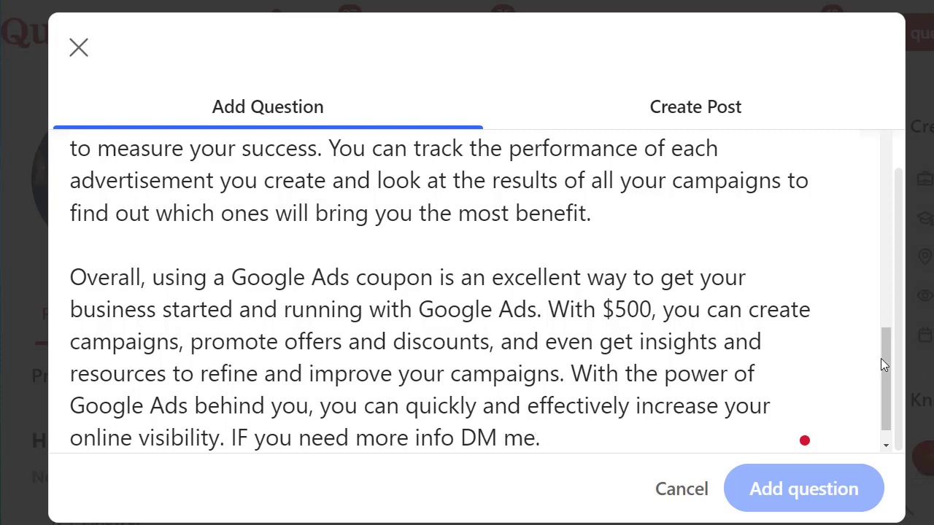
# Correct "IF" to "If" in the closing sentence using the Grammarly suggestion
pyautogui.moveTo(879, 345); pyautogui.dragTo(883, 405)
pyautogui.click(618, 401)
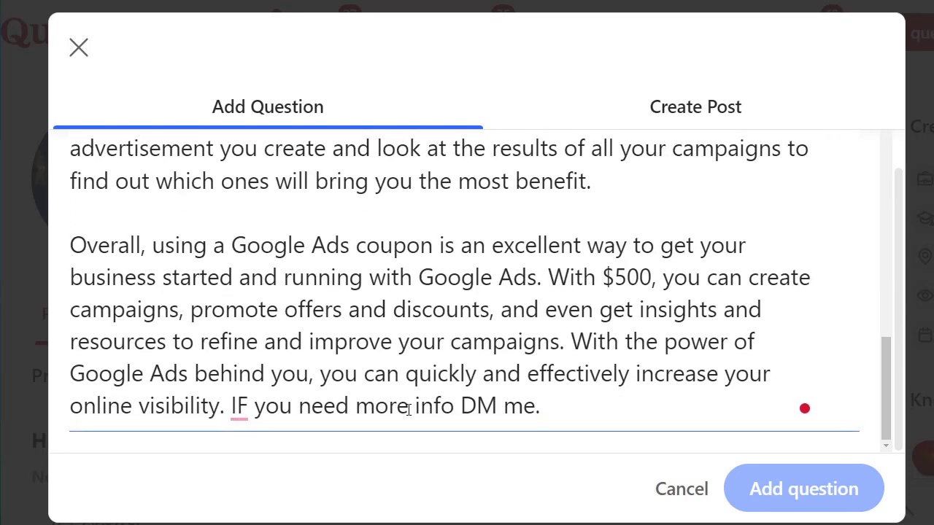
pyautogui.moveTo(239, 418)
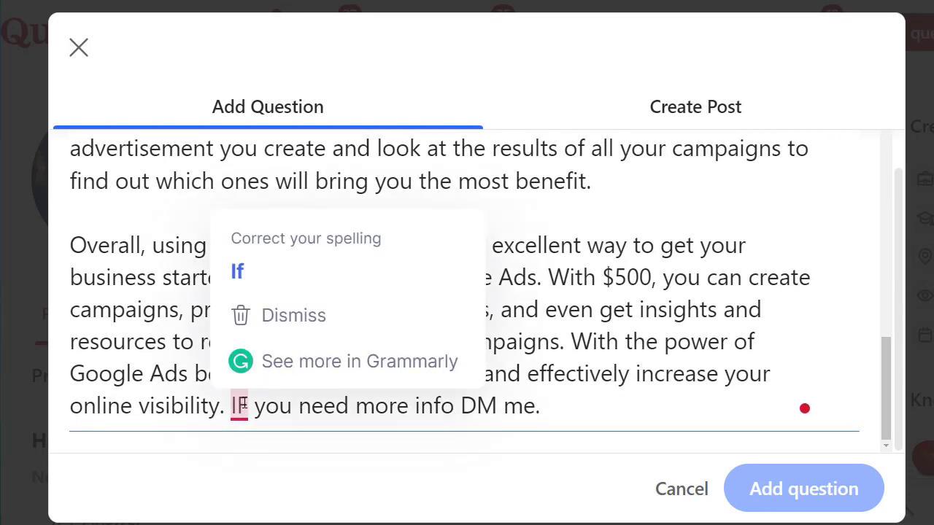
pyautogui.click(248, 272)
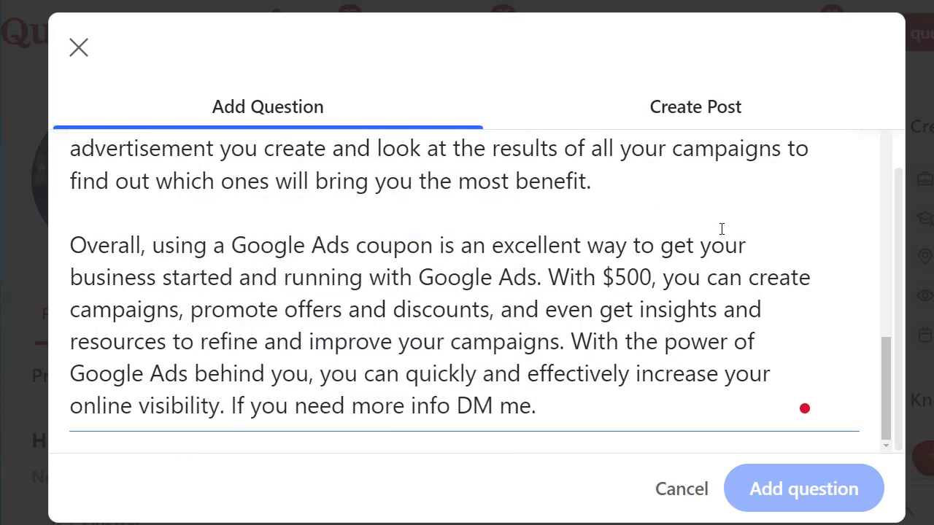
# Delete the four middle paragraphs between the introduction and the "Overall" paragraph, along with the surplus blank lines
pyautogui.moveTo(622, 202); pyautogui.dragTo(68, 373)
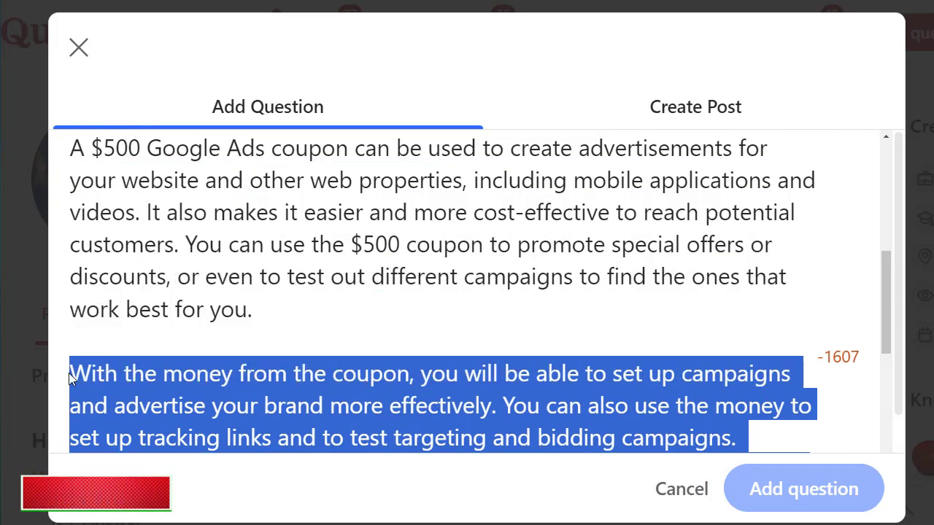
pyautogui.press('BackSpace')
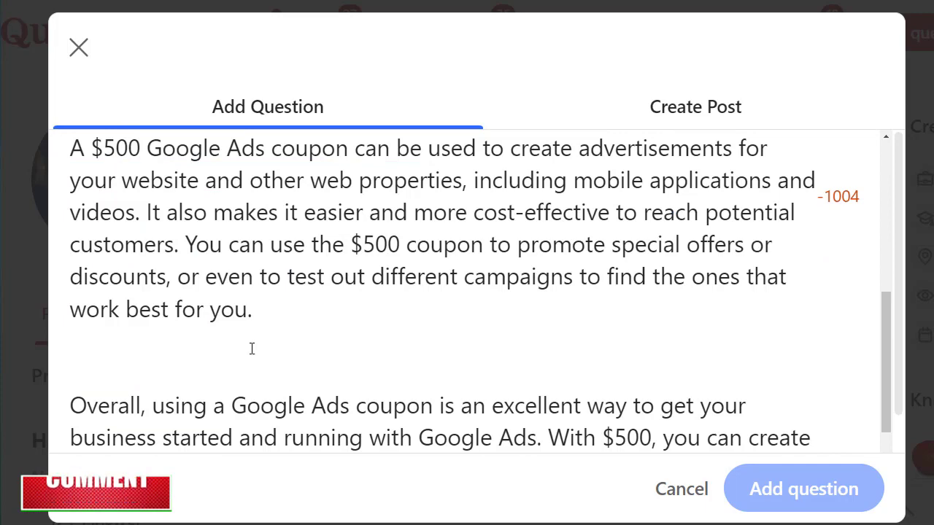
pyautogui.click(272, 317)
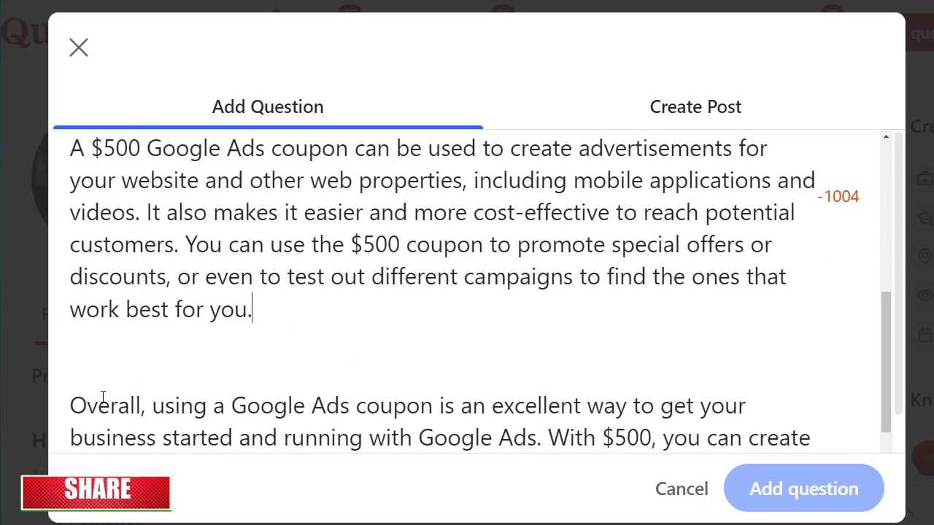
pyautogui.moveTo(273, 308); pyautogui.dragTo(71, 219)
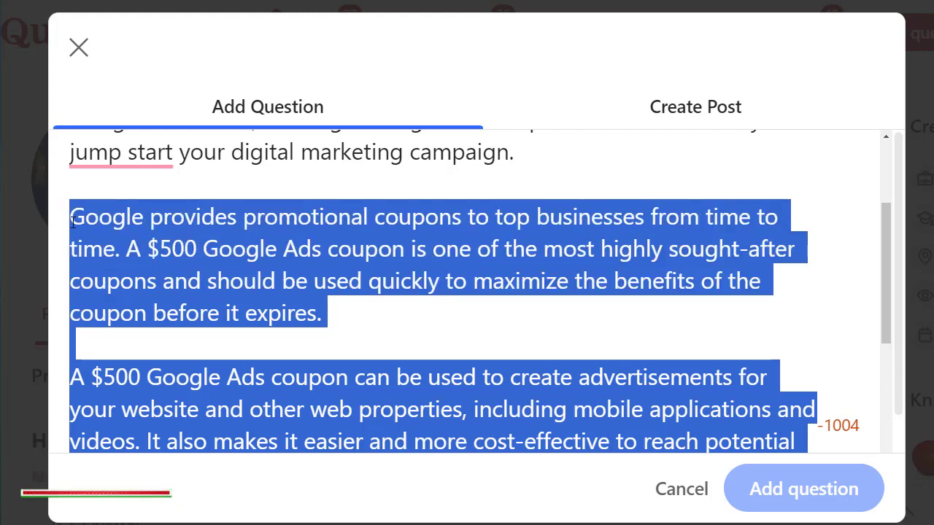
pyautogui.press('BackSpace')
pyautogui.press('BackSpace')
pyautogui.press('BackSpace')
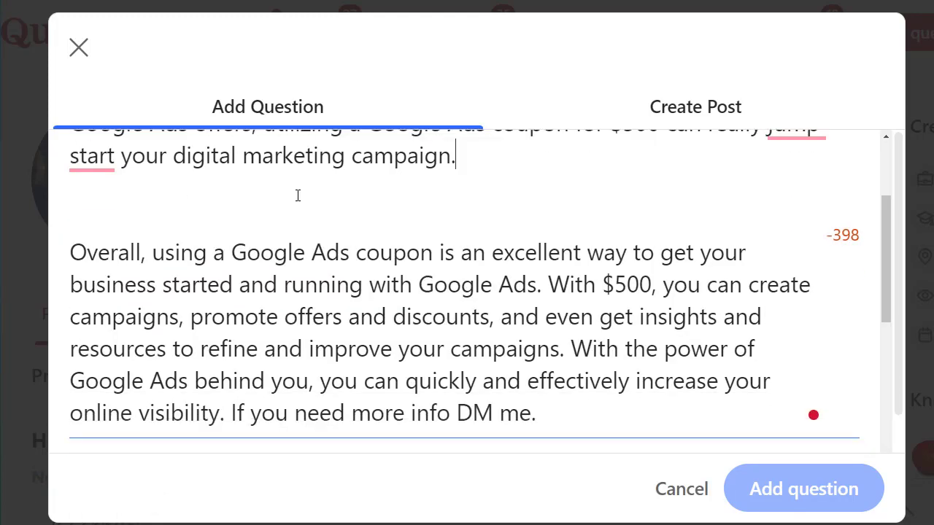
pyautogui.press('BackSpace')
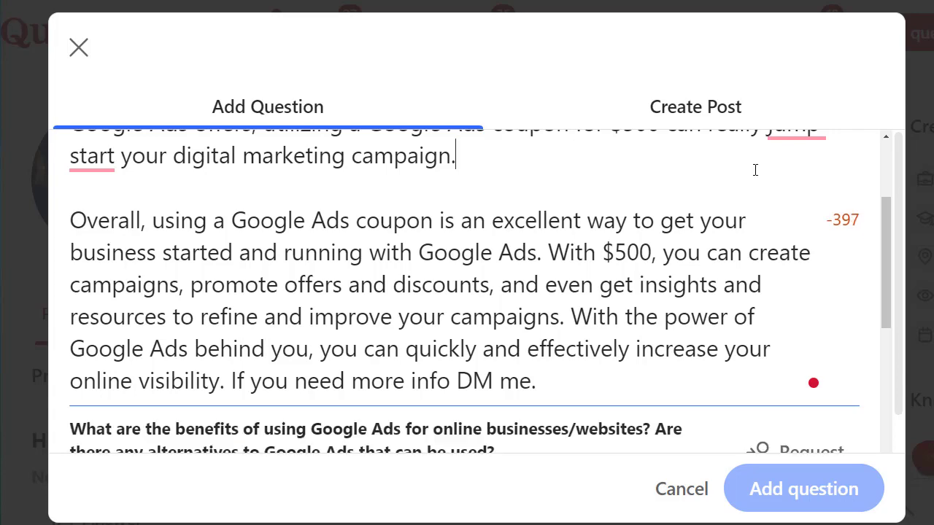
# Delete the "Overall" paragraph except "If you need more info DM me." and place that sentence directly below the introduction
pyautogui.moveTo(890, 246); pyautogui.dragTo(873, 235)
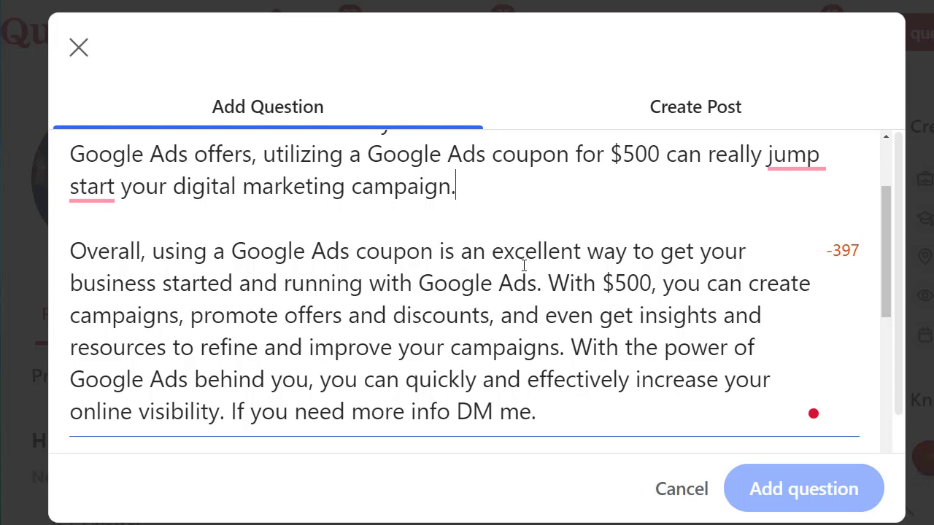
pyautogui.moveTo(542, 283); pyautogui.dragTo(66, 257)
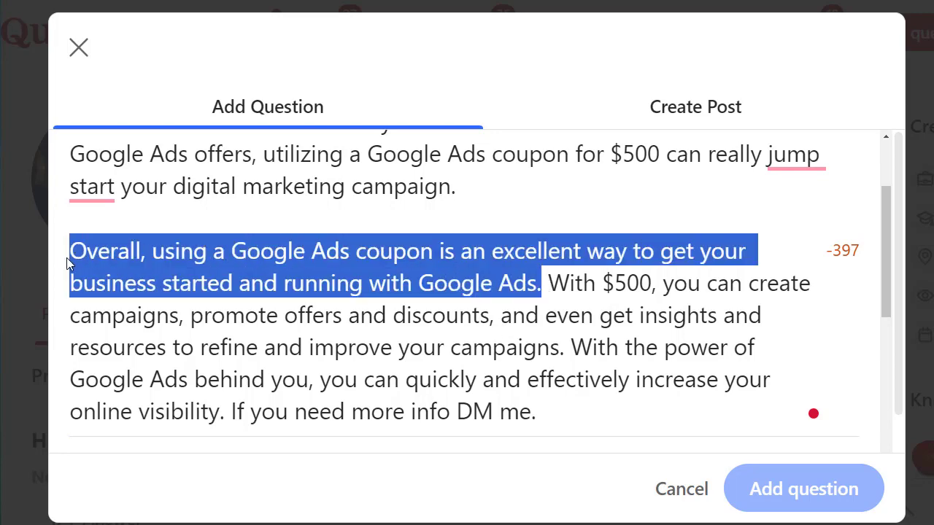
pyautogui.press('BackSpace')
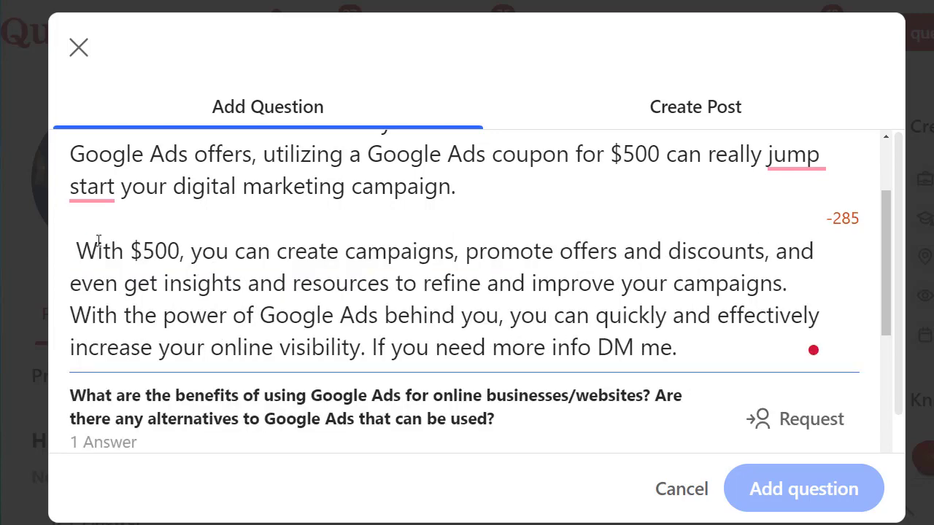
pyautogui.hotkey('shift', 'Left')
pyautogui.moveTo(334, 247); pyautogui.dragTo(368, 342)
pyautogui.press('BackSpace')
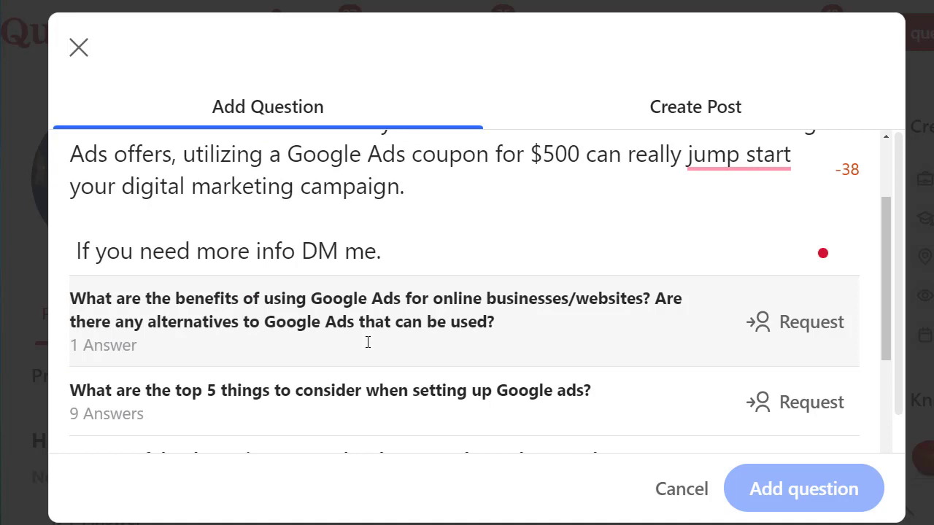
pyautogui.press('BackSpace')
pyautogui.press('Delete')
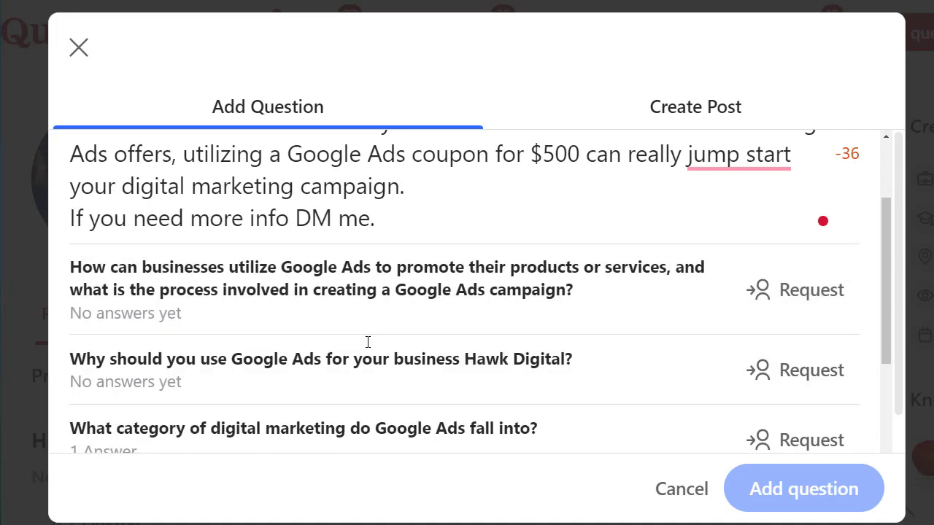
# Accept the "jump-start" hyphenation suggestion and delete the whole sentence beginning "With the numerous benefits" from the question
pyautogui.moveTo(735, 153)
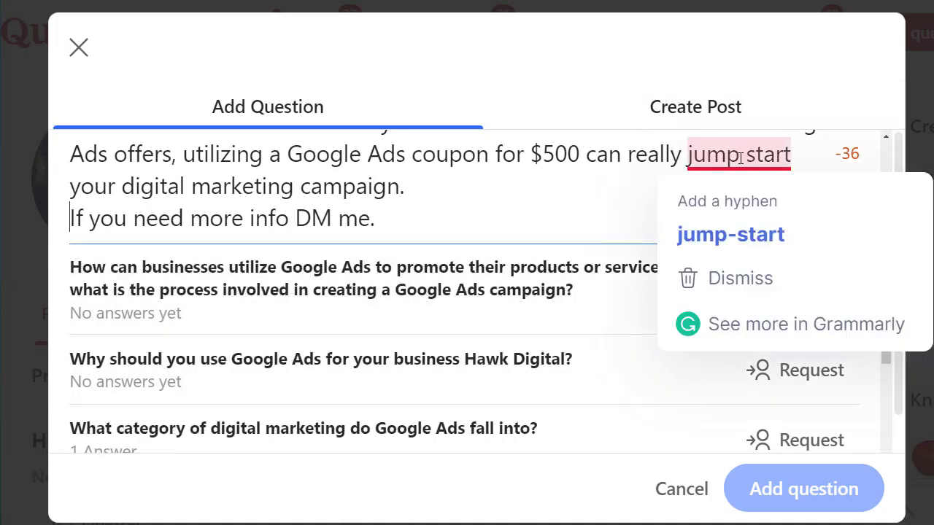
pyautogui.click(749, 219)
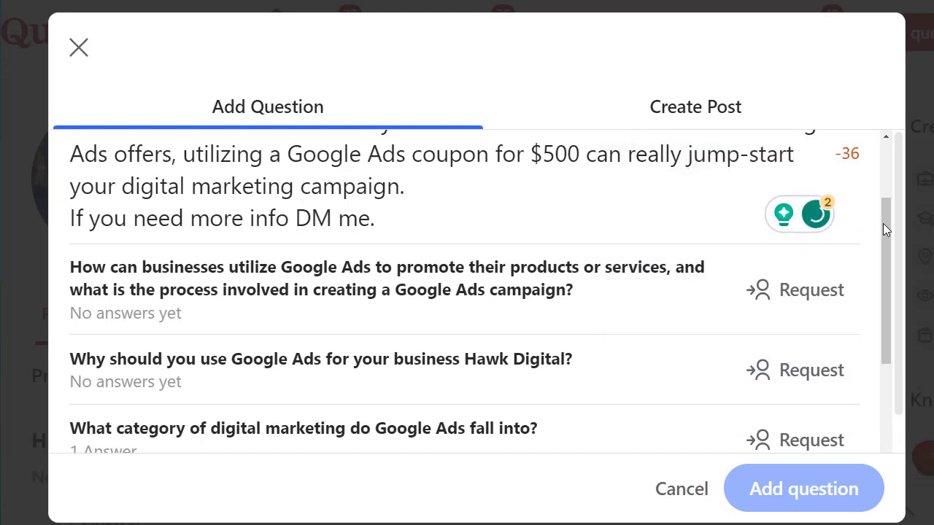
pyautogui.moveTo(883, 230); pyautogui.dragTo(873, 165)
pyautogui.moveTo(886, 219); pyautogui.dragTo(860, 163)
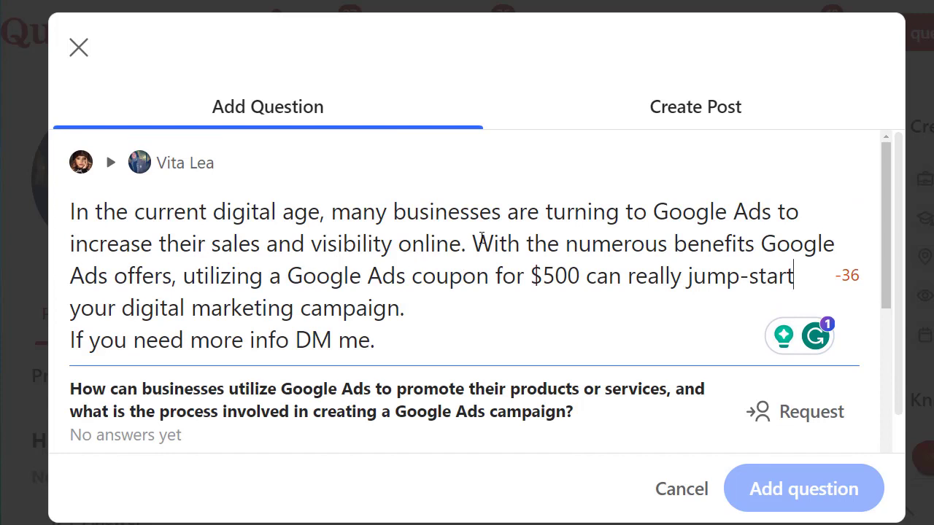
pyautogui.moveTo(480, 244); pyautogui.dragTo(617, 315)
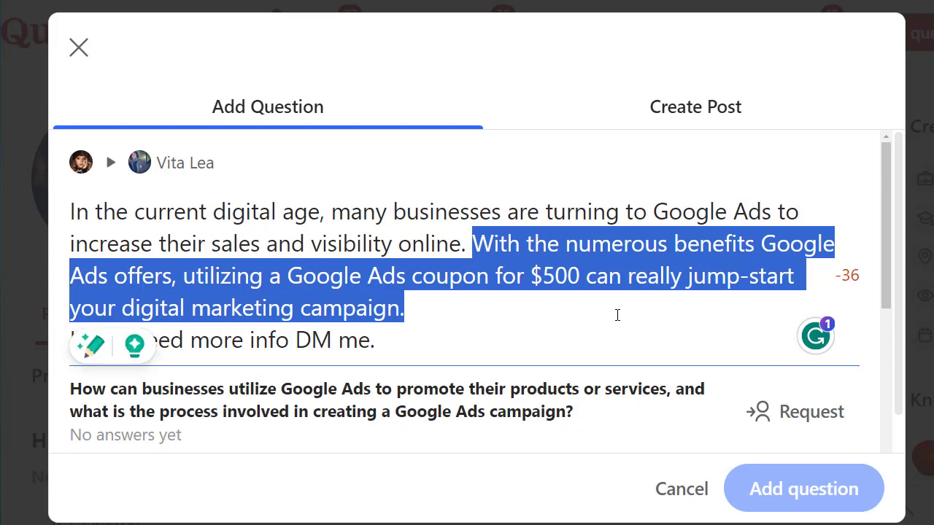
pyautogui.press('BackSpace')
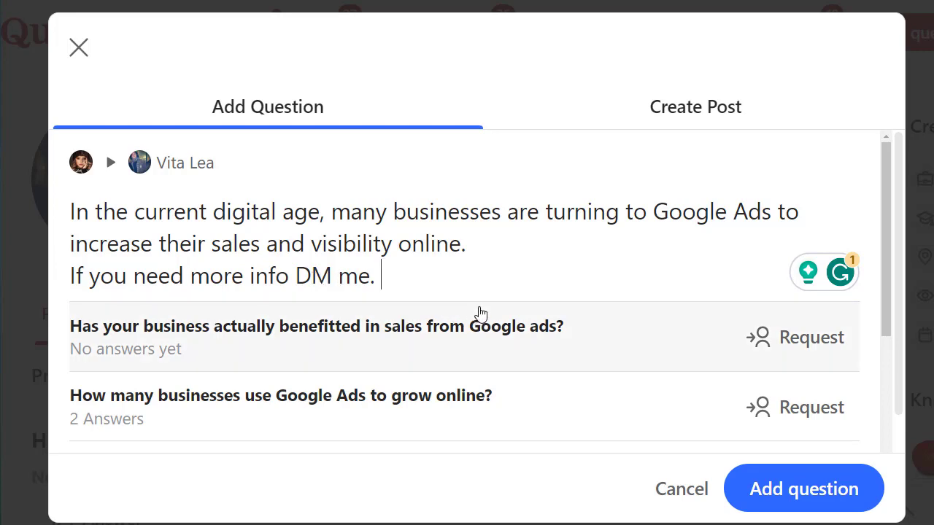
# Submit the question using Quora's suggested wording that ends in "online?"
pyautogui.click(808, 490)
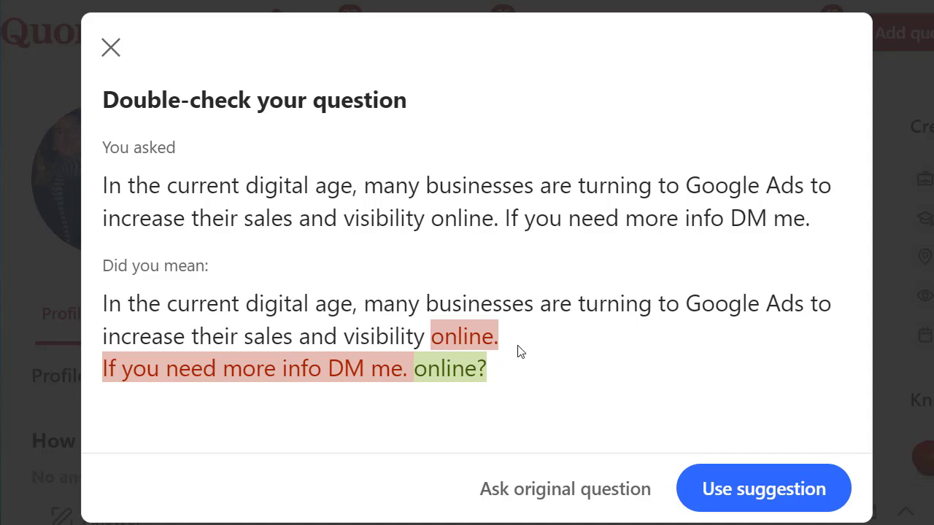
pyautogui.click(770, 493)
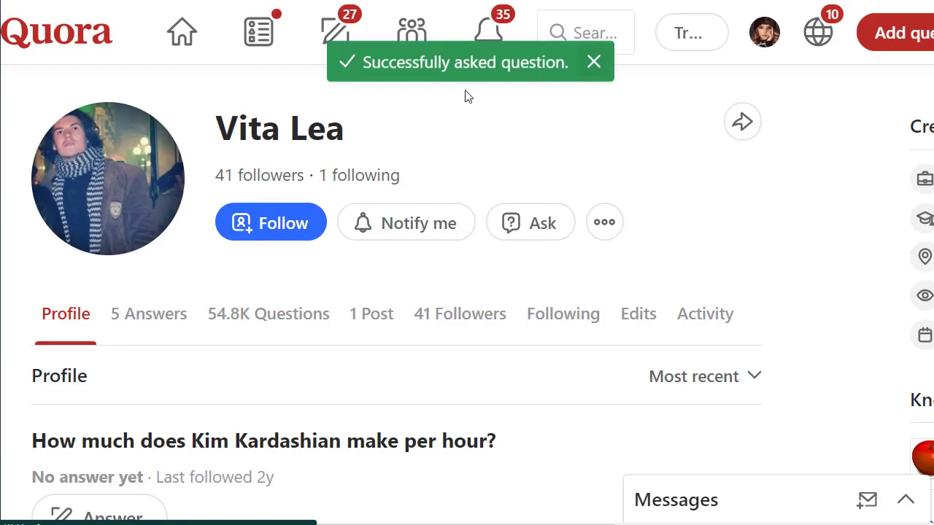
pyautogui.hotkey('ctrl', '-')
pyautogui.hotkey('ctrl', '-')
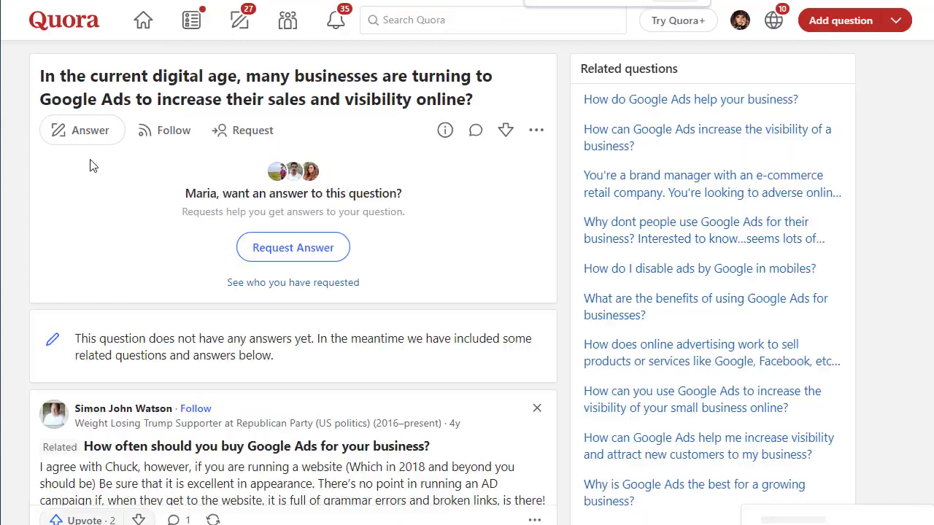
pyautogui.hotkey('ctrl', '-')
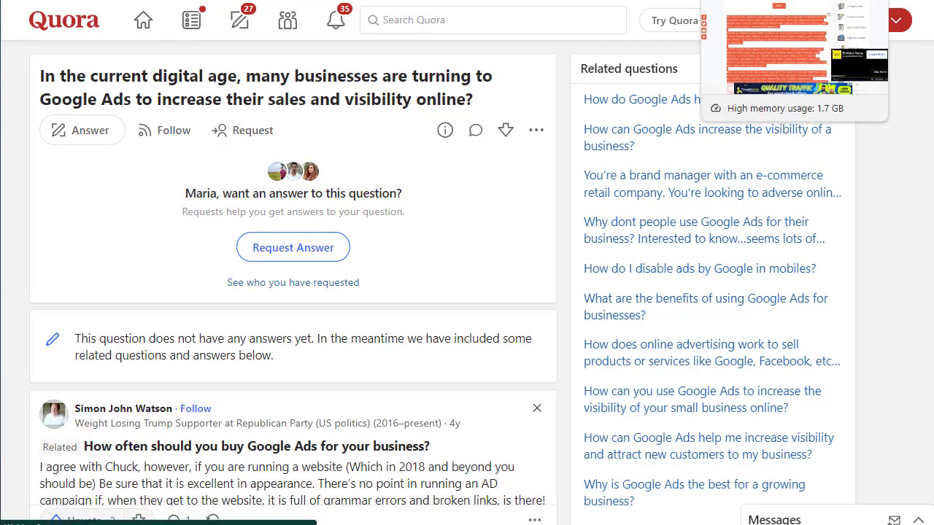
# Copy the full generated article from the AI writer page and paste it as an answer to the new Quora question
pyautogui.click(758, 0)
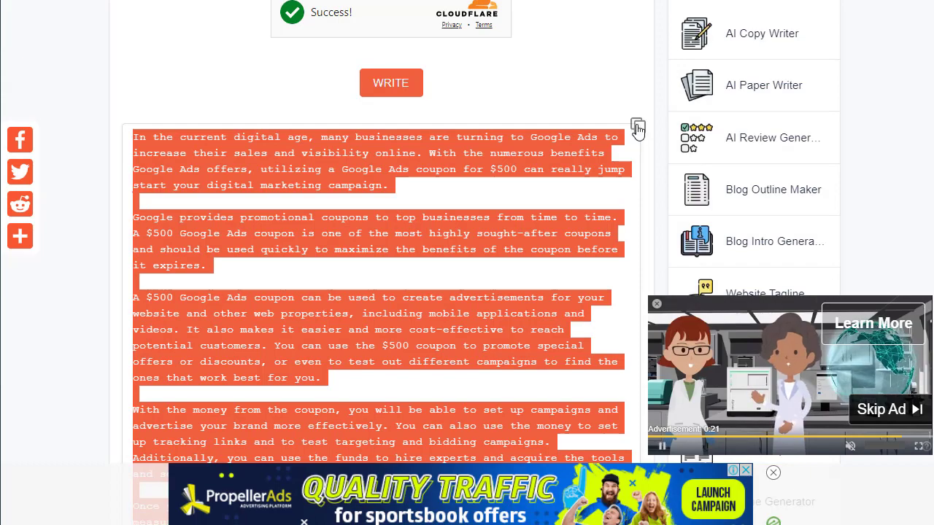
pyautogui.click(240, 1)
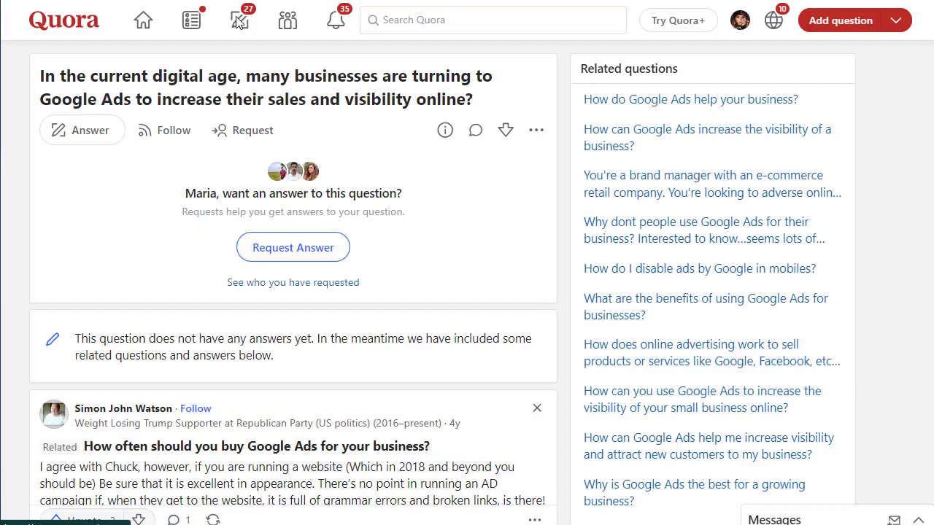
pyautogui.click(92, 132)
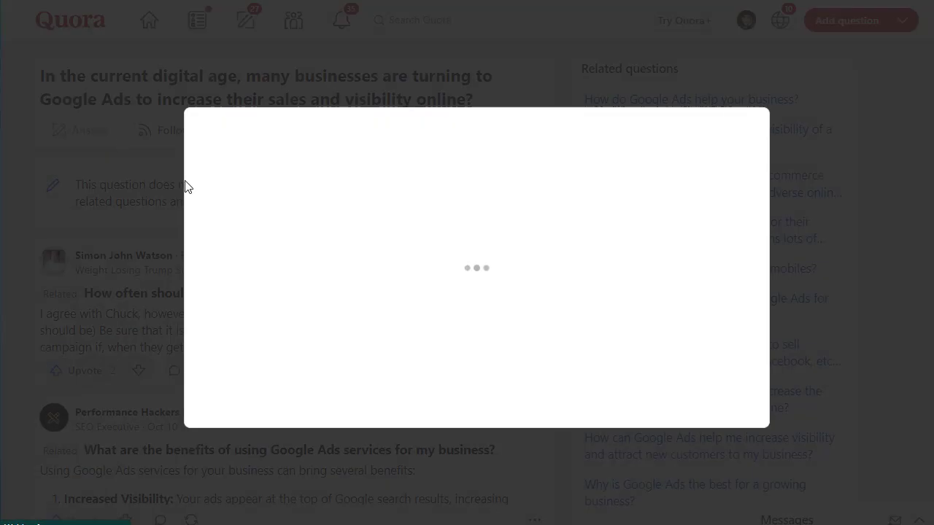
pyautogui.hotkey('ctrl', 'v')
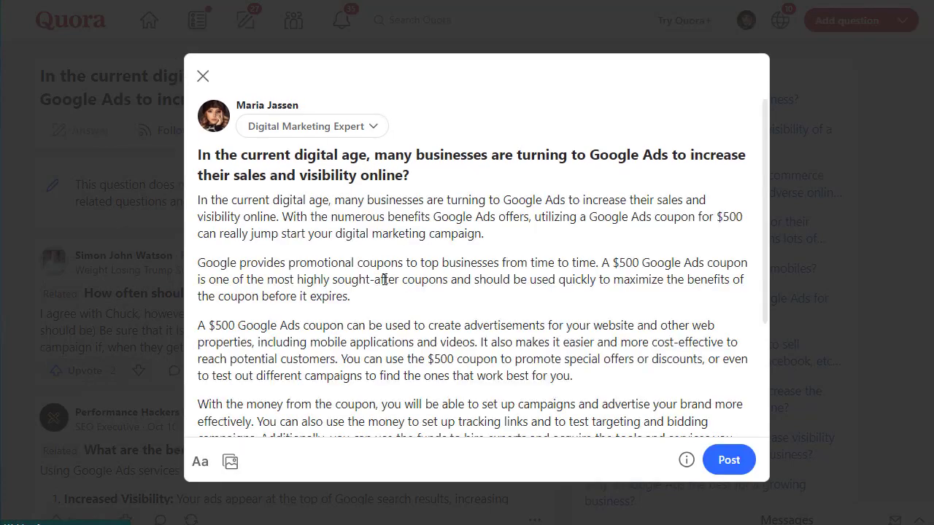
# Append the closing line "If you need more details regarding google ads DM me ASA." below the answer's "Overall" paragraph
pyautogui.moveTo(766, 192); pyautogui.dragTo(784, 382)
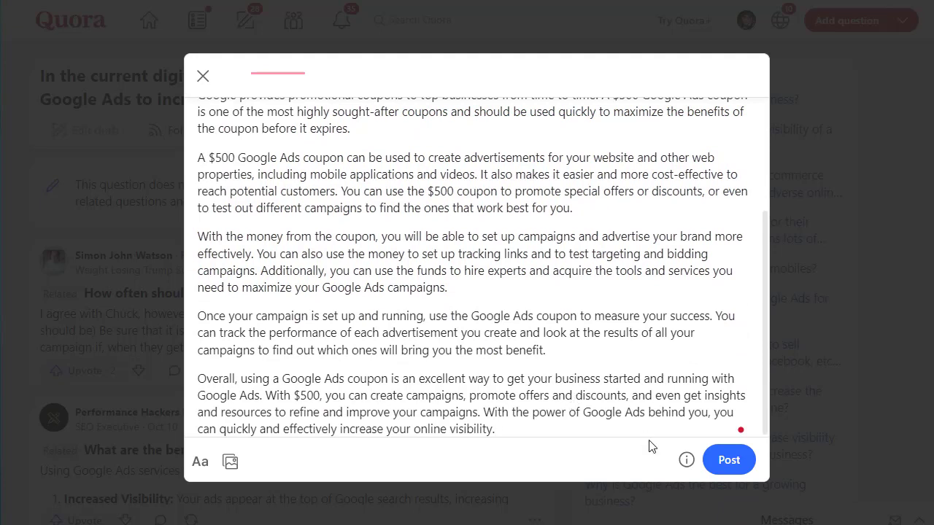
pyautogui.press('Return')
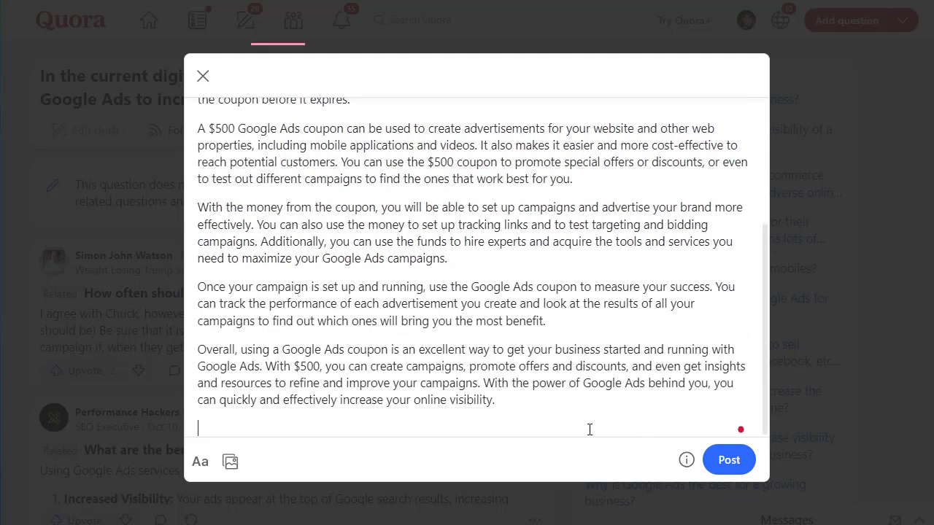
pyautogui.write('If you need more ')
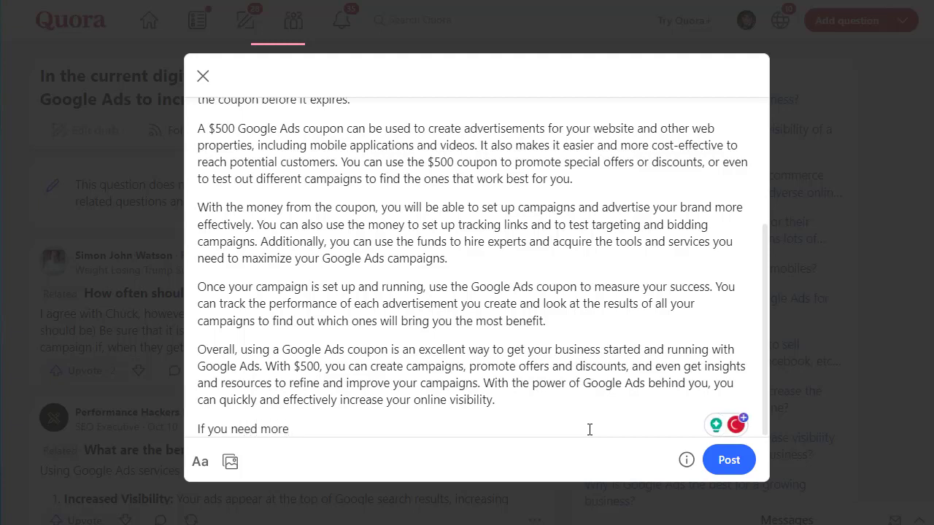
pyautogui.write('details regardi')
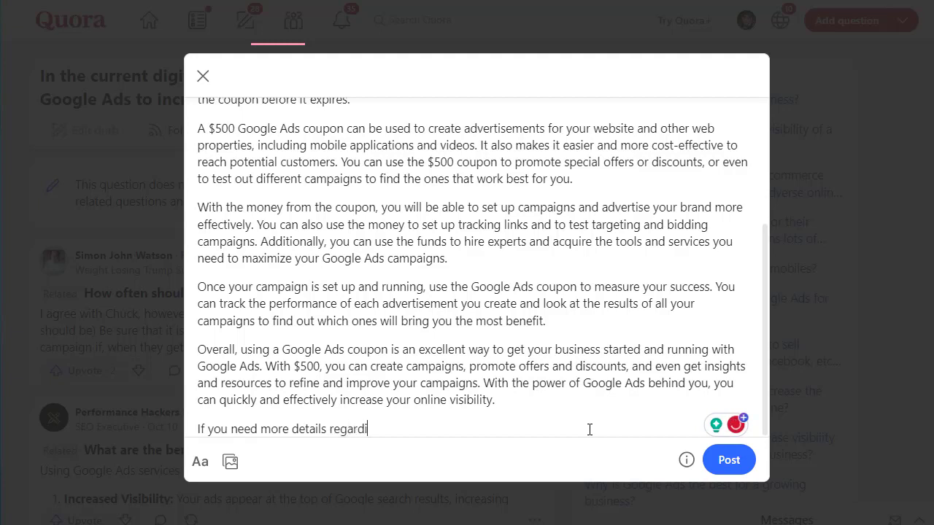
pyautogui.write('ng google ads ')
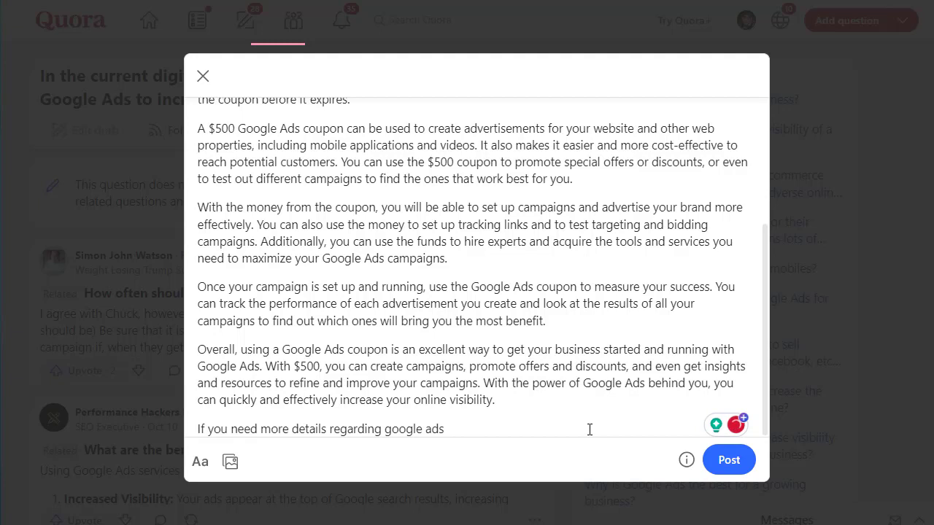
pyautogui.write('G')
pyautogui.press('BackSpace')
pyautogui.write('DM me ASAP')
pyautogui.press('BackSpace')
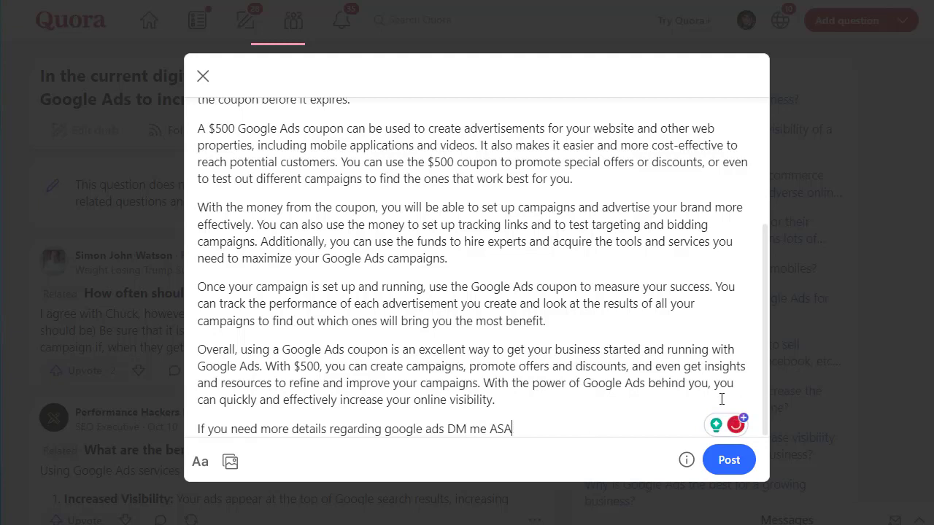
pyautogui.write('.')
# Revise the answer's closing line to "If you need more details regarding Google ads first Upvote and then DM me ASAP."
pyautogui.moveTo(405, 433)
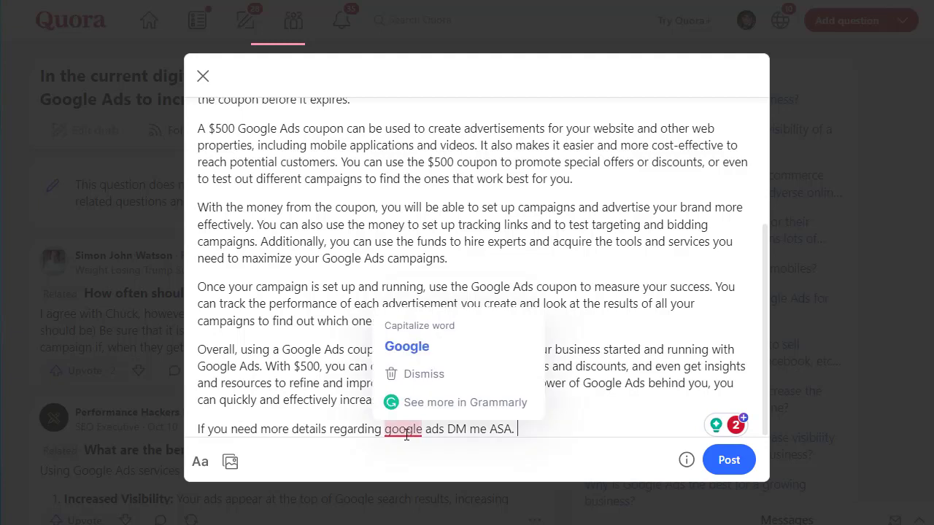
pyautogui.click(407, 348)
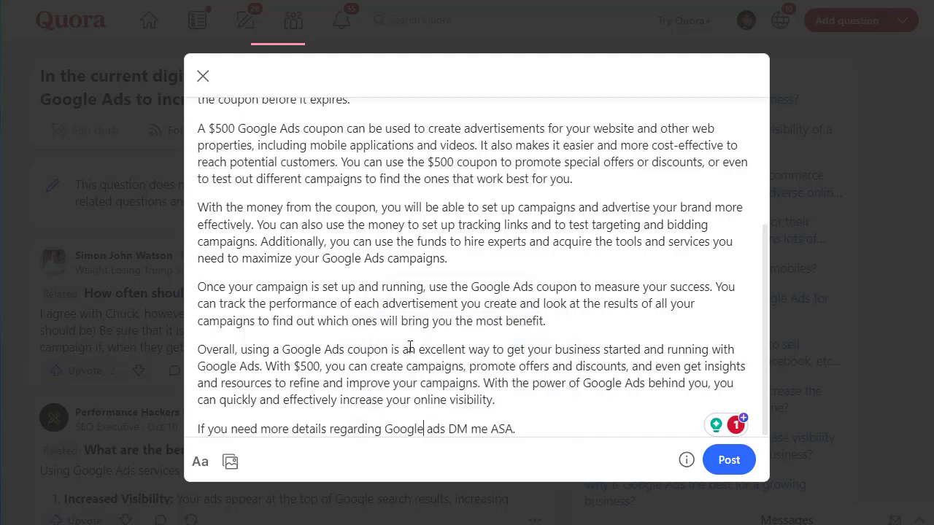
pyautogui.click(447, 429)
pyautogui.write('first U pvote ')
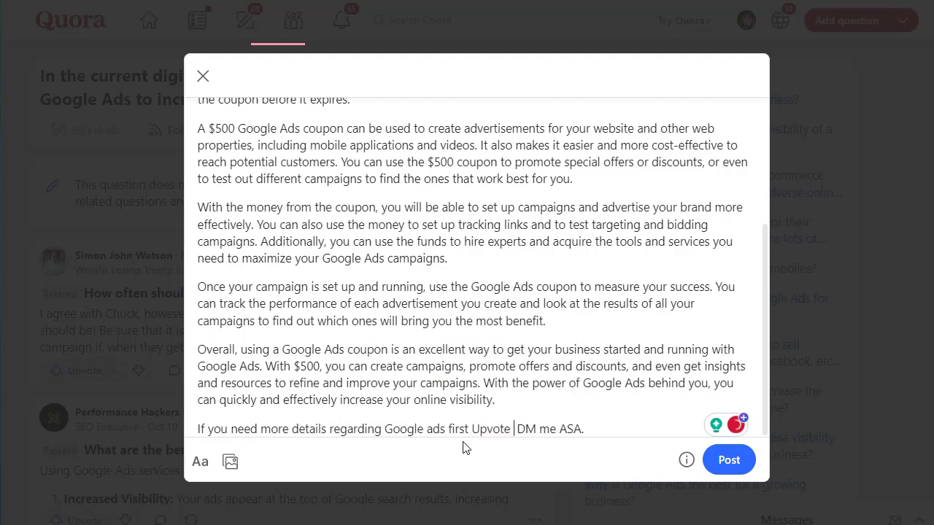
pyautogui.write('and then')
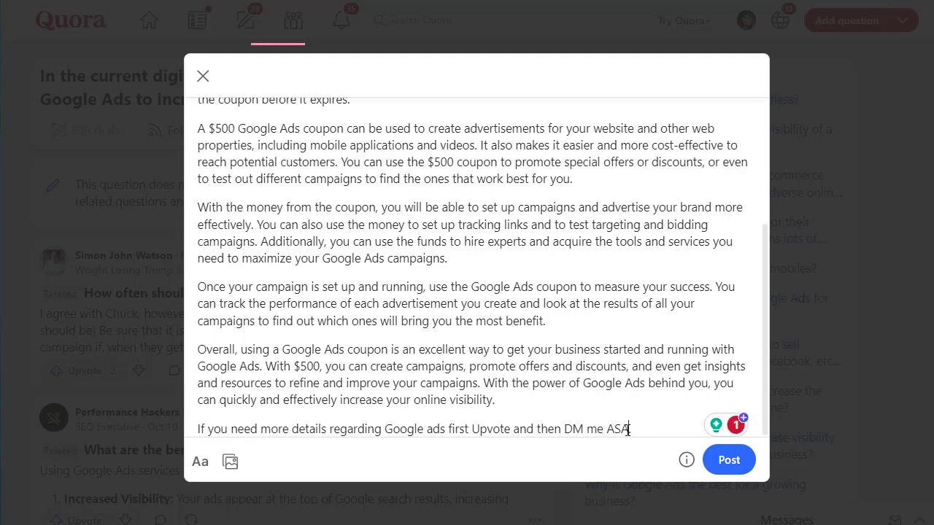
pyautogui.click(627, 429)
pyautogui.write('P.')
# Correct "jump start" to "jump-start" in the answer's first paragraph and post the answer
pyautogui.scroll(5, 773, 320)
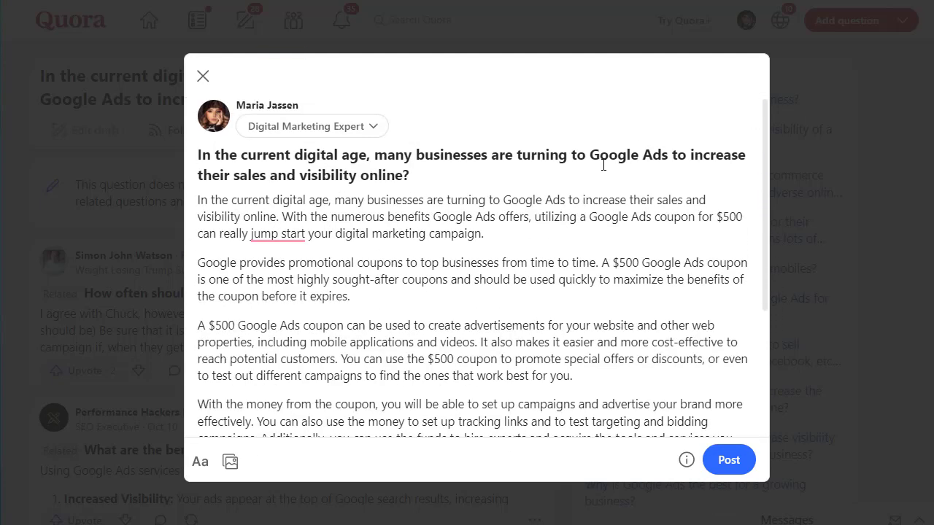
pyautogui.click(296, 234)
pyautogui.click(312, 287)
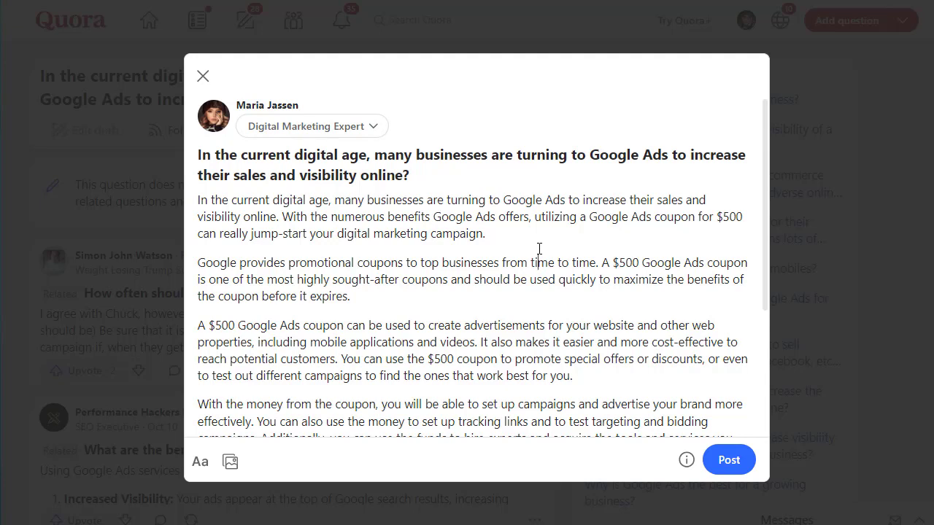
pyautogui.click(719, 459)
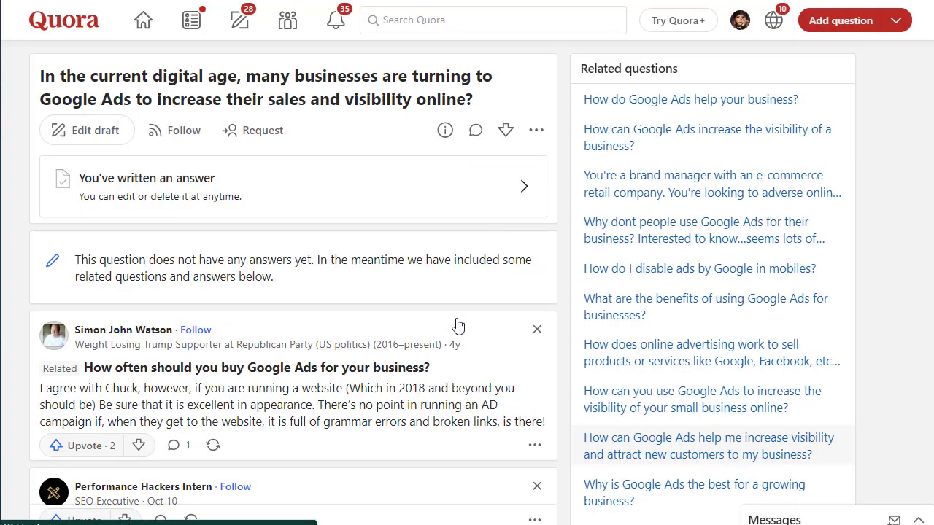
# Open the published answer and review its text through to the closing line
pyautogui.click(397, 186)
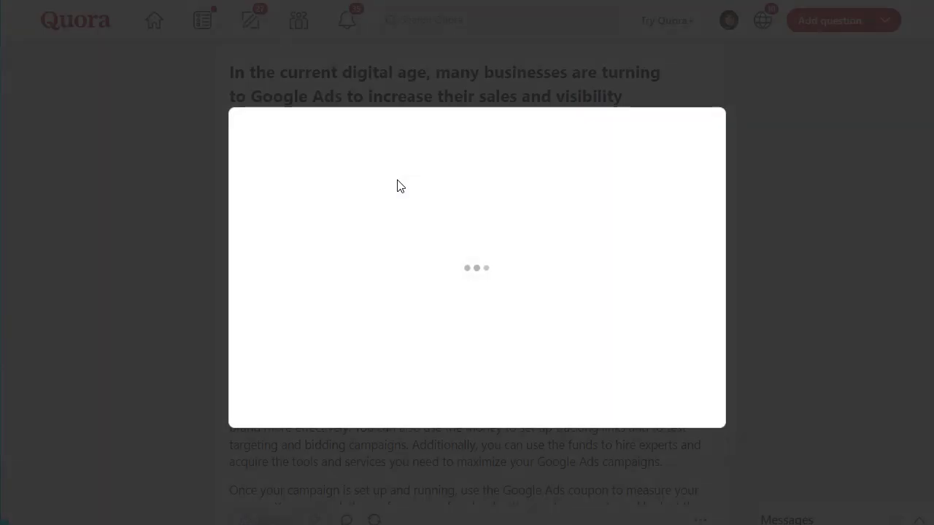
pyautogui.click(683, 461)
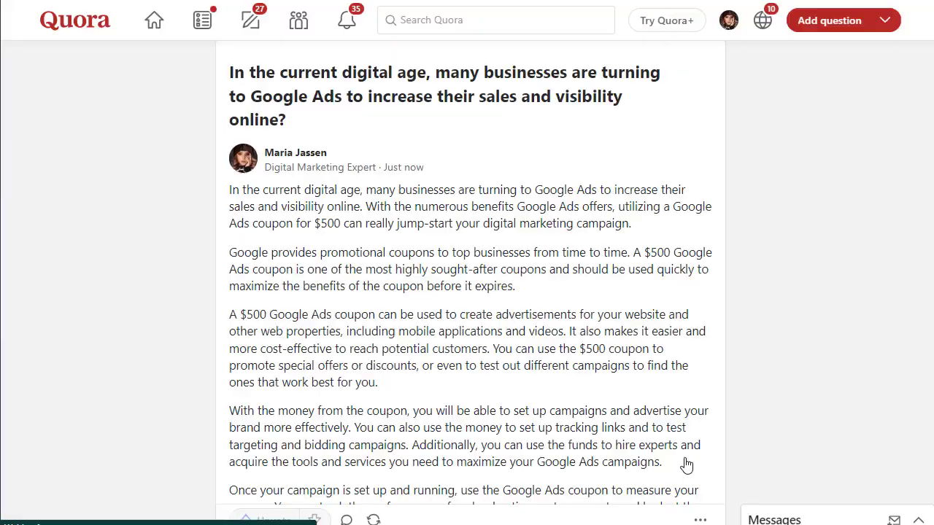
pyautogui.scroll(-4, 467, 292)
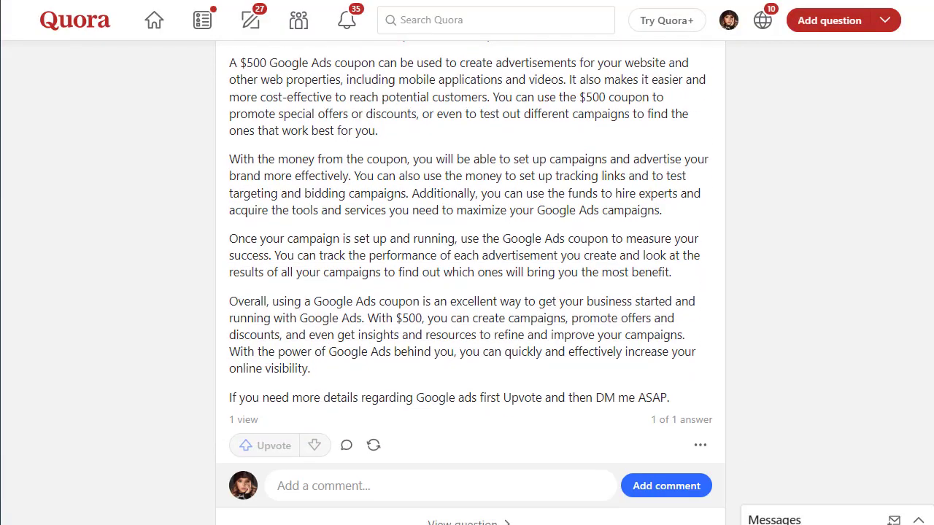
pyautogui.scroll(1, 402, 407)
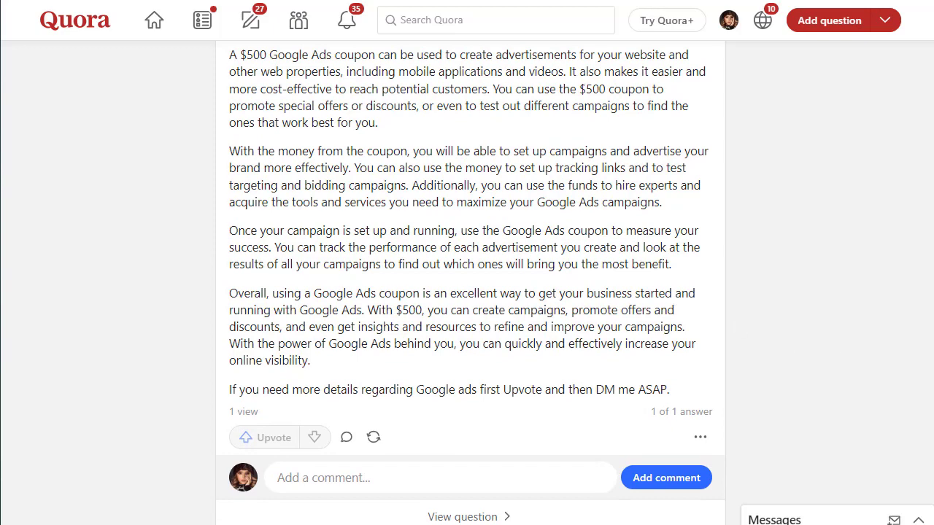
pyautogui.scroll(3, 912, 146)
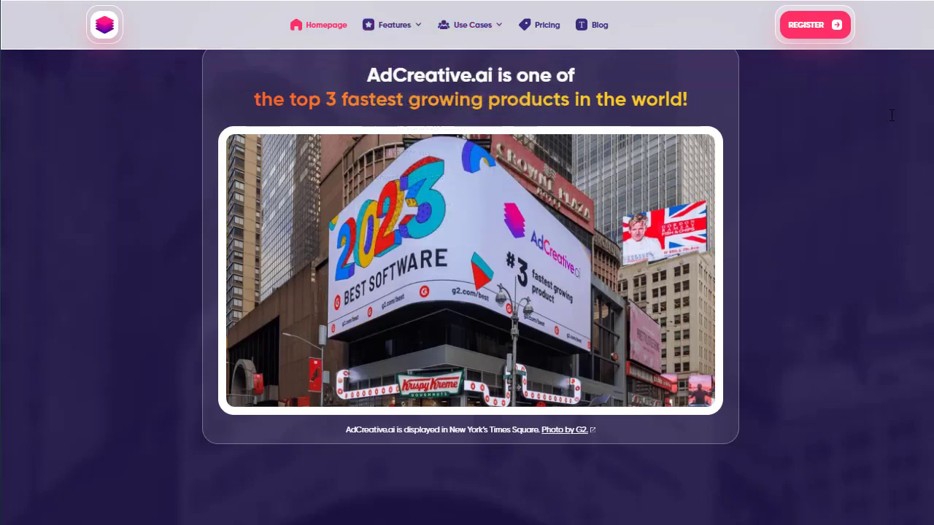
pyautogui.scroll(10, 467, 262)
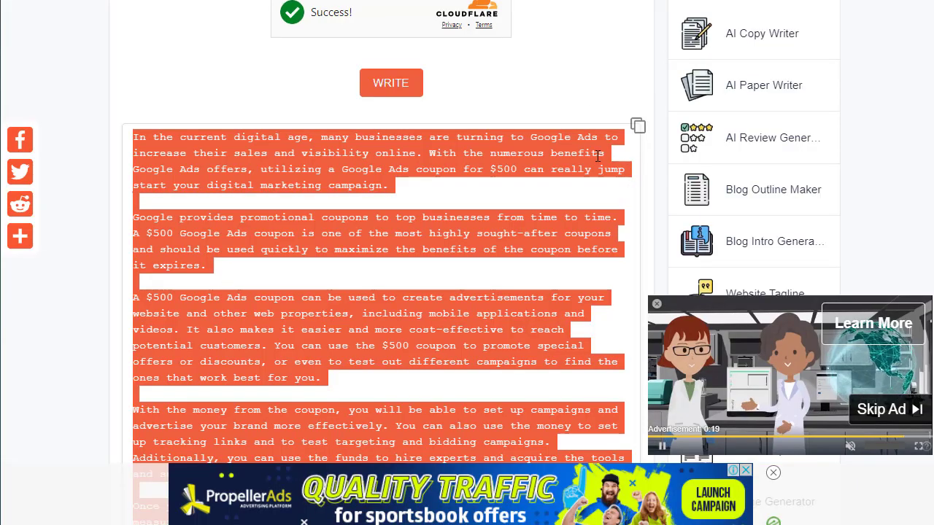
pyautogui.click(582, 64)
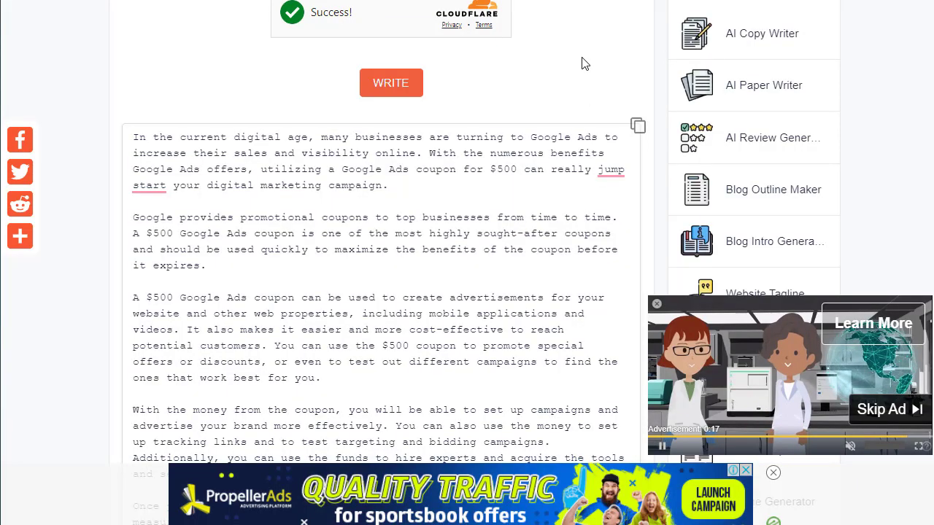